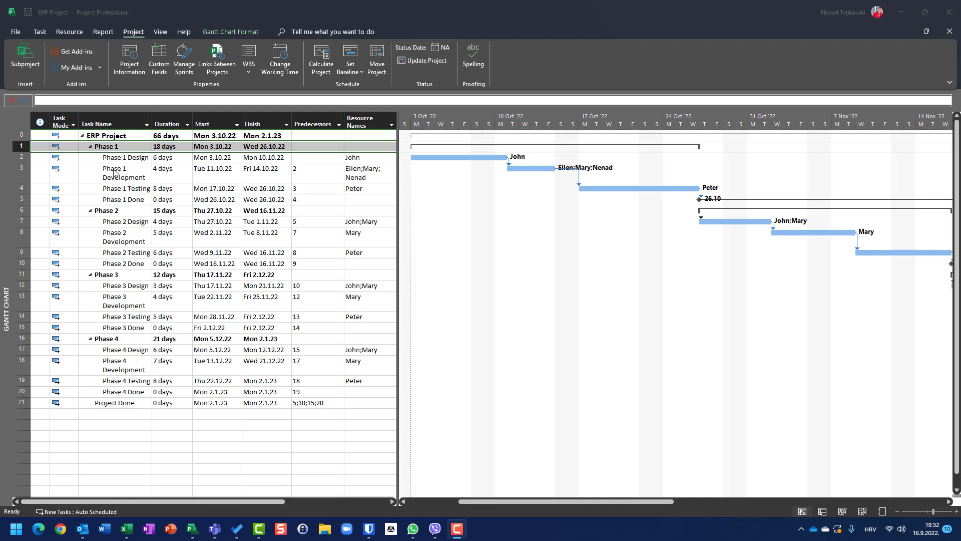
Widen the task table to make room for new columns
{"action": "left_click", "coordinate": [24, 157]}
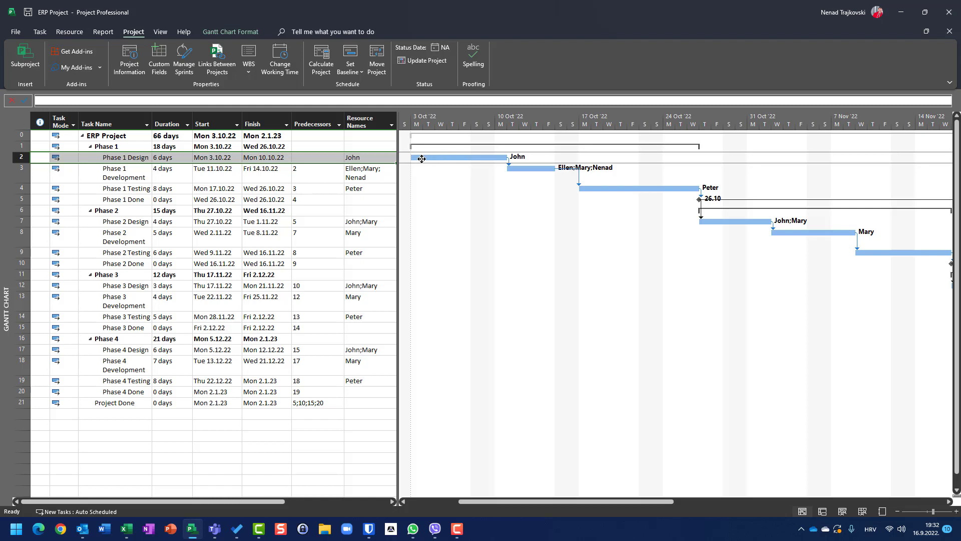
{"action": "mouse_move", "coordinate": [434, 158]}
{"action": "left_click_drag", "start_coordinate": [396, 163], "coordinate": [600, 168]}
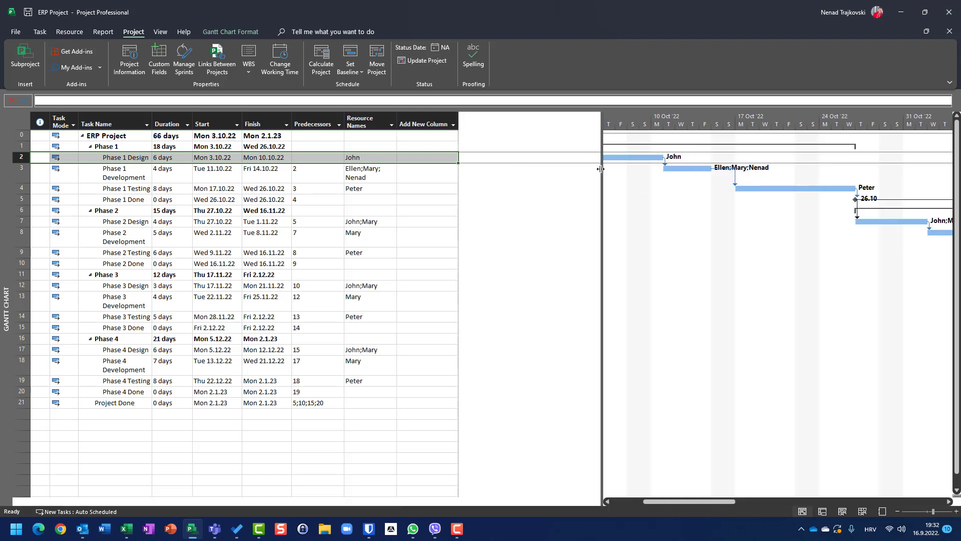
Add % Complete, Actual Duration and Remaining Duration columns to the task table
{"action": "left_click", "coordinate": [453, 127]}
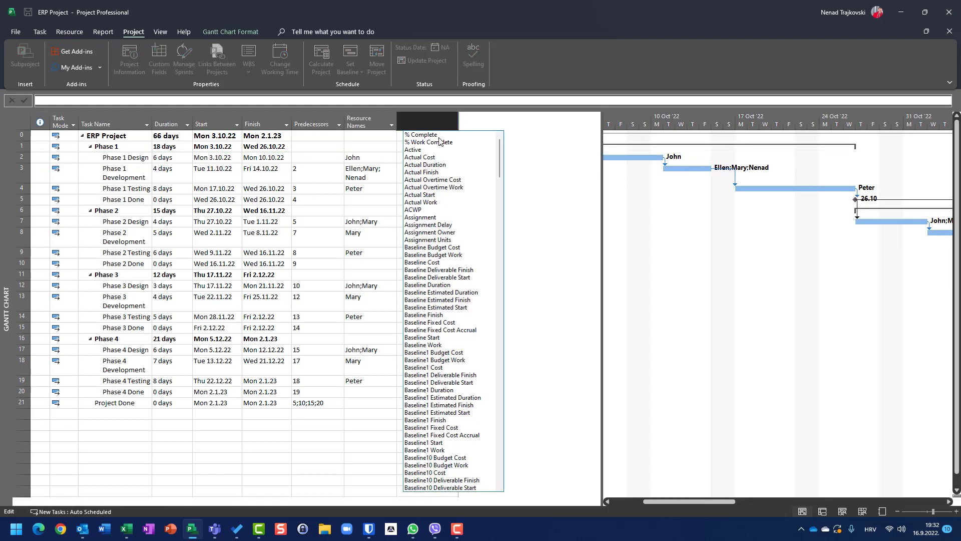
{"action": "left_click", "coordinate": [438, 136]}
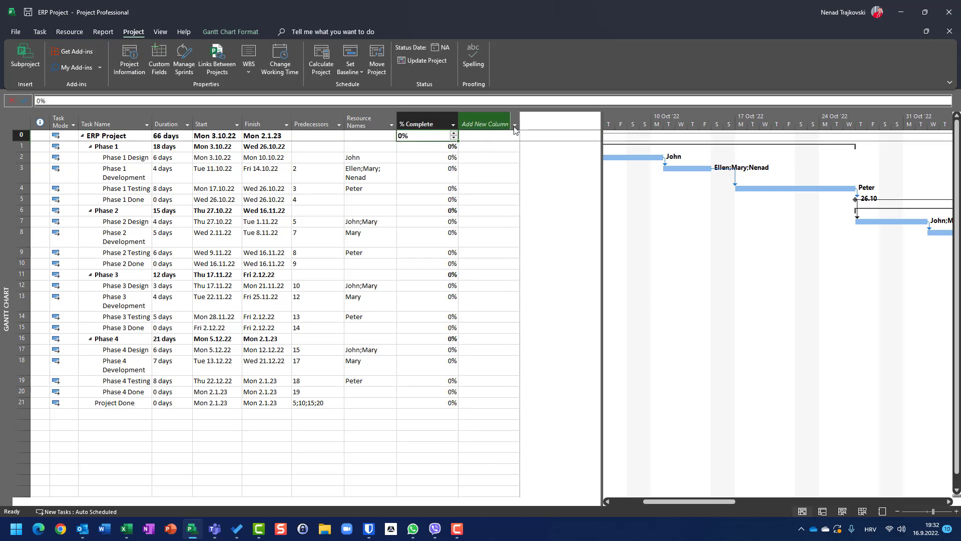
{"action": "left_click", "coordinate": [514, 127]}
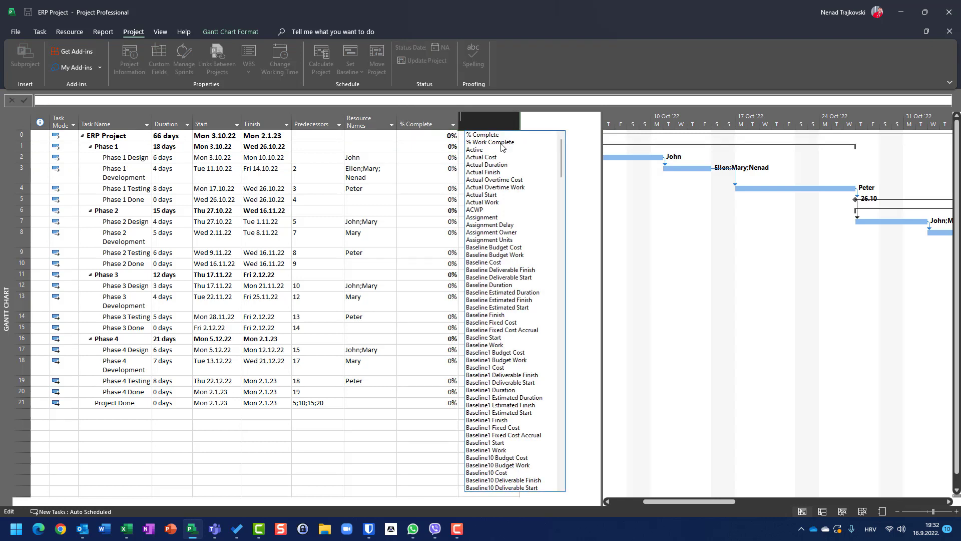
{"action": "left_click", "coordinate": [494, 166]}
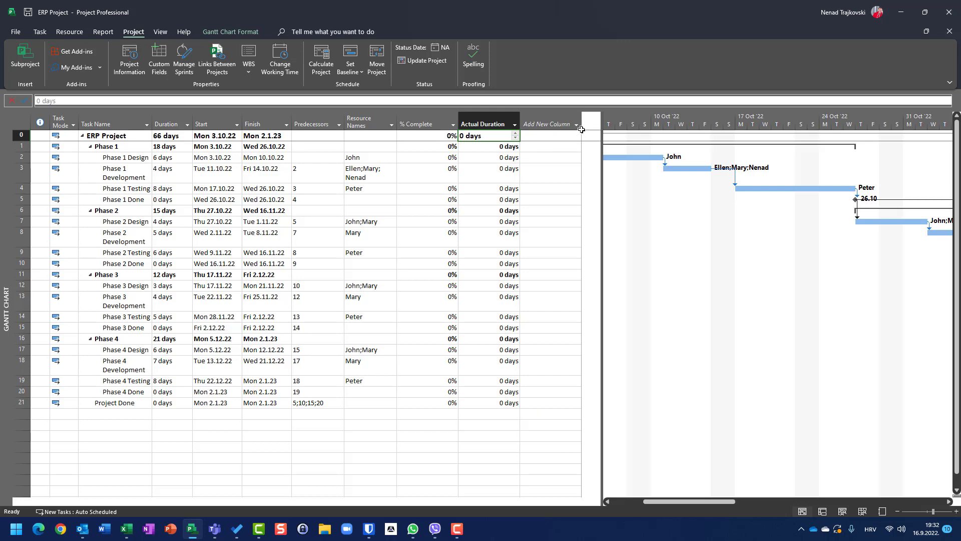
{"action": "left_click", "coordinate": [576, 130]}
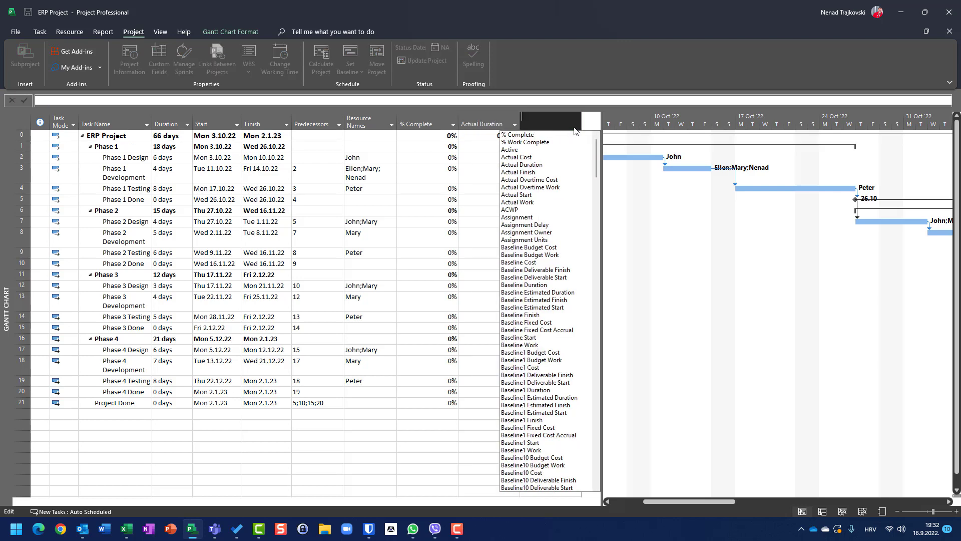
{"action": "type", "text": "recurring"}
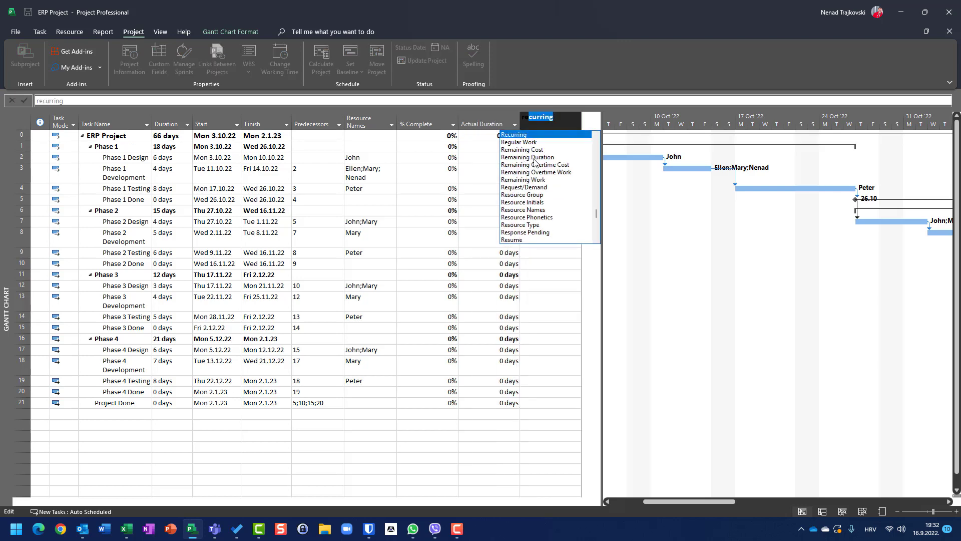
{"action": "left_click", "coordinate": [533, 157]}
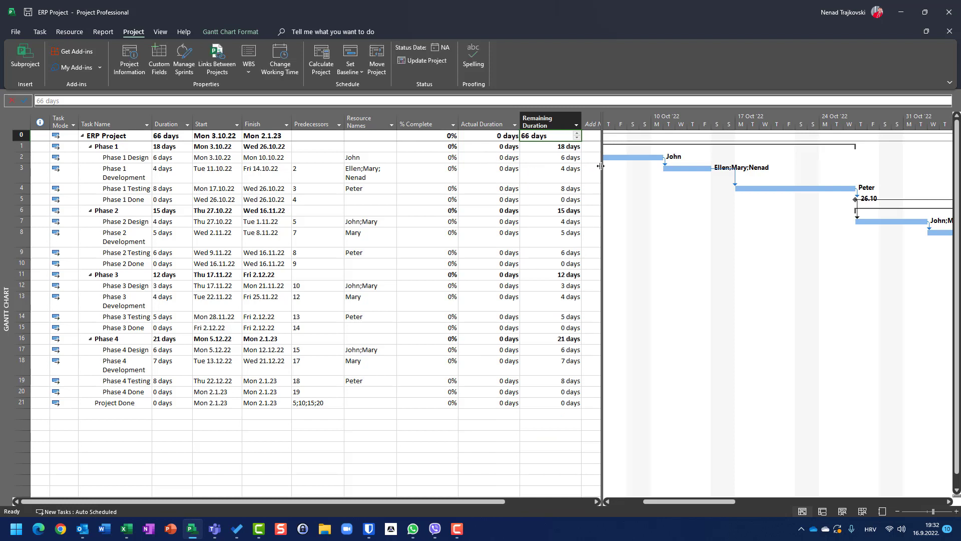
{"action": "left_click_drag", "start_coordinate": [600, 166], "coordinate": [588, 167]}
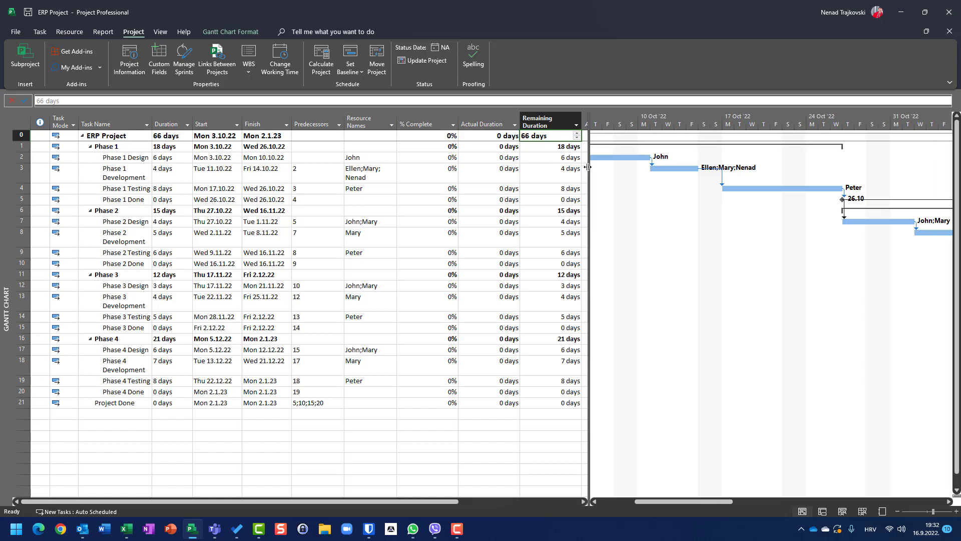
{"action": "left_click", "coordinate": [22, 157]}
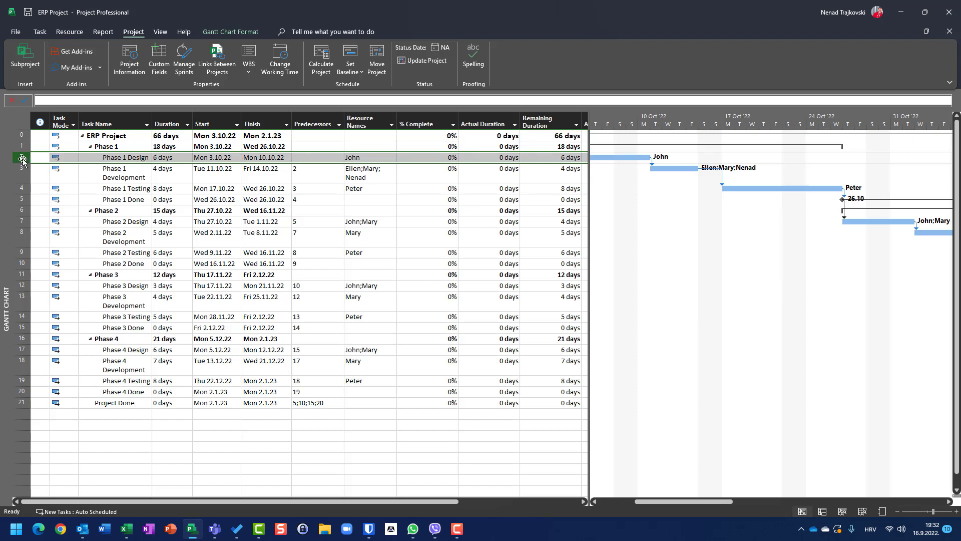
Try an actual duration of 4 for Phase 1 Design in Update Tasks, then cancel it
{"action": "left_click", "coordinate": [40, 32]}
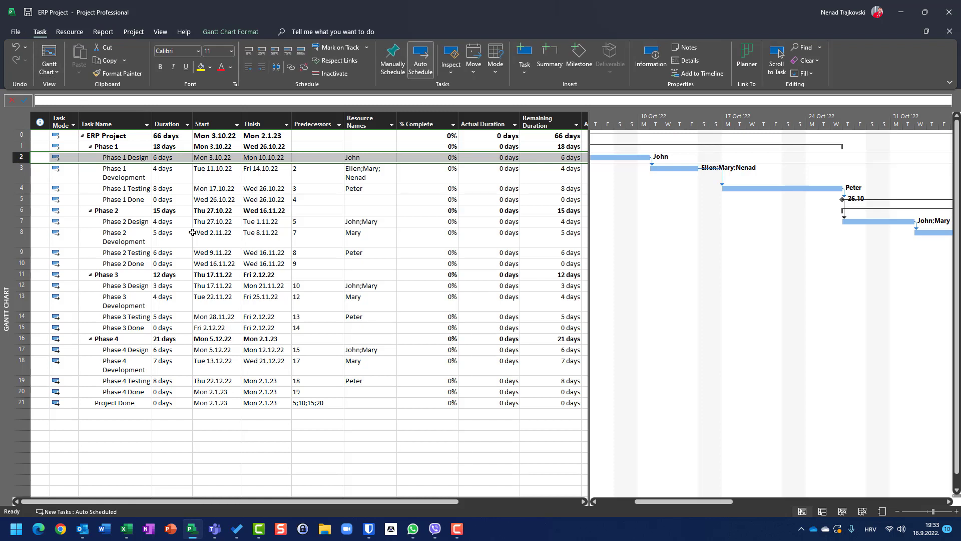
{"action": "left_click", "coordinate": [367, 49]}
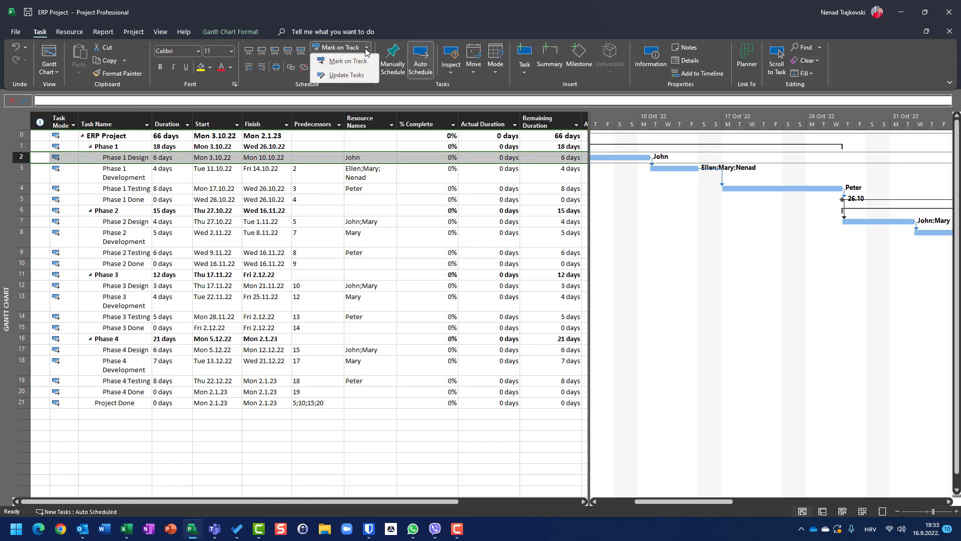
{"action": "left_click", "coordinate": [360, 74]}
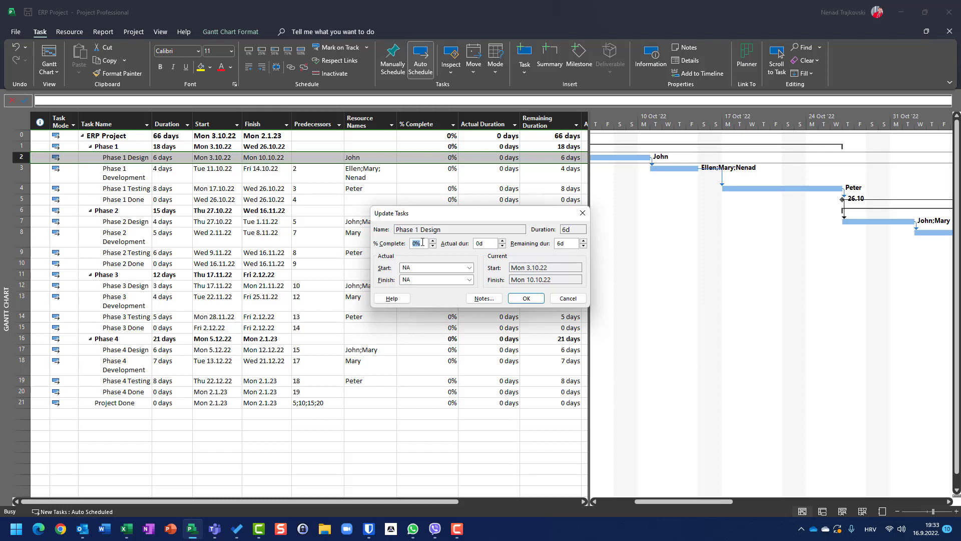
{"action": "double_click", "coordinate": [483, 244]}
{"action": "type", "text": "4"}
{"action": "left_click", "coordinate": [568, 298]}
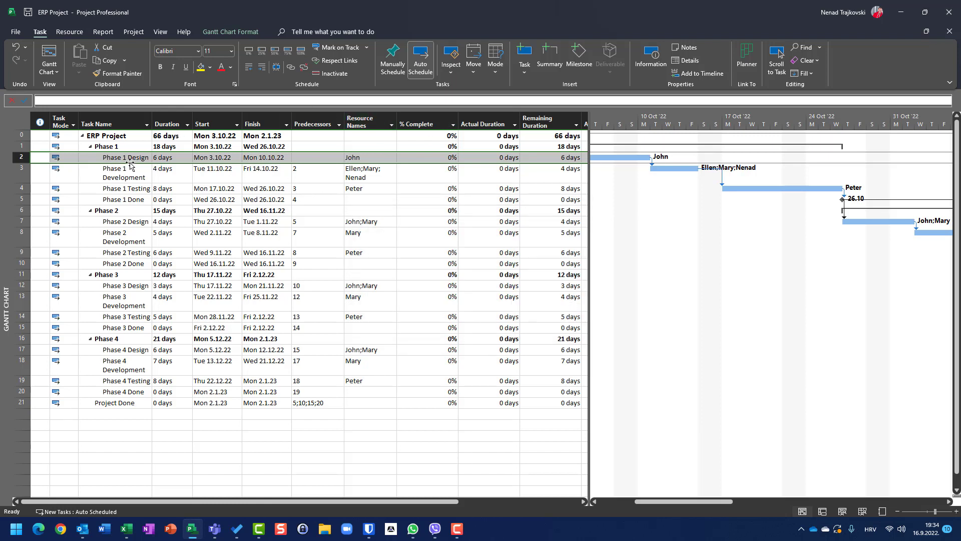
{"action": "left_click", "coordinate": [366, 47]}
Set Phase 1 Design's actual duration to 4 days in Update Tasks and confirm with OK
{"action": "left_click", "coordinate": [347, 75]}
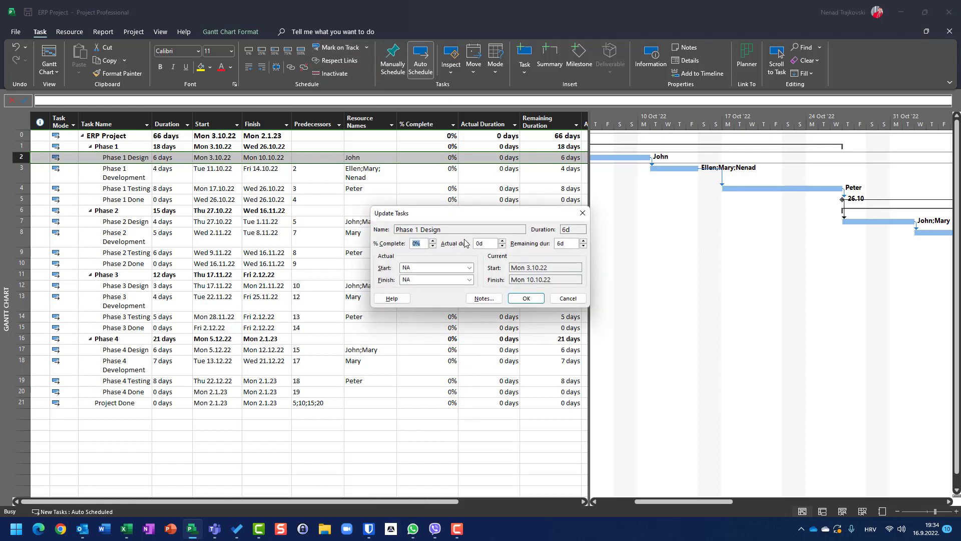
{"action": "left_click", "coordinate": [490, 245]}
{"action": "double_click", "coordinate": [490, 245]}
{"action": "type", "text": "4"}
{"action": "left_click", "coordinate": [534, 301]}
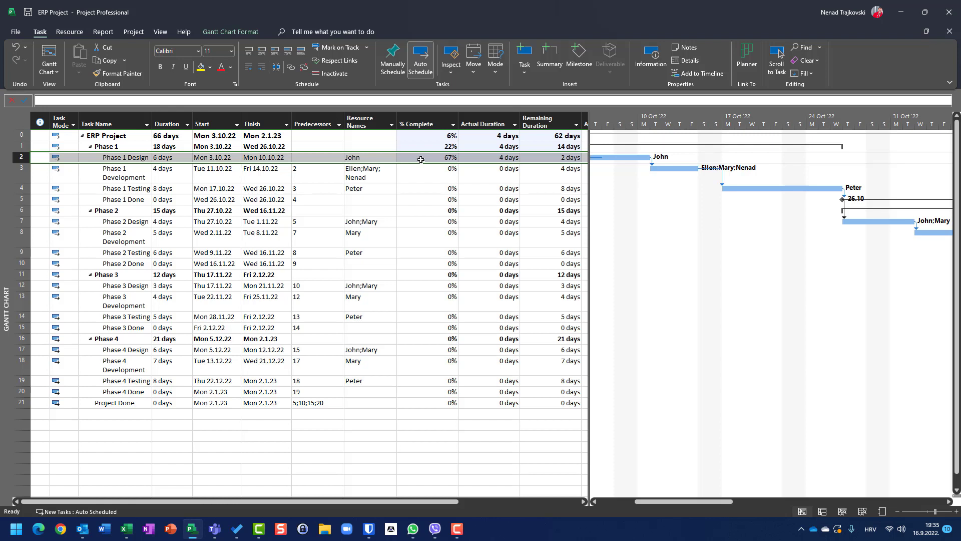
Undo the update, then enter 4 days actual and 8 days remaining for Phase 1 Design
{"action": "left_click", "coordinate": [246, 58]}
{"action": "left_click", "coordinate": [366, 47]}
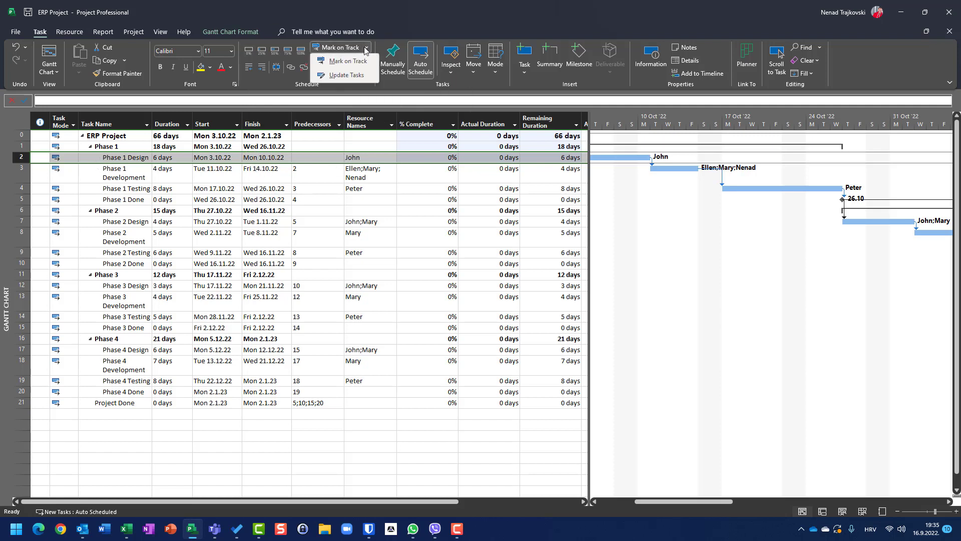
{"action": "left_click", "coordinate": [350, 75]}
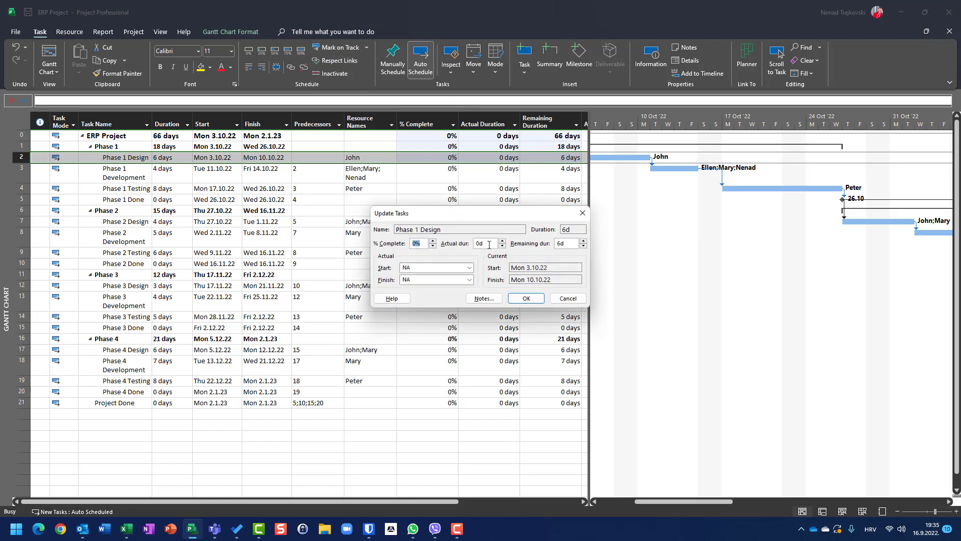
{"action": "key", "text": "Tab"}
{"action": "type", "text": "4"}
{"action": "type", "text": "8"}
Apply the 4 days actual, 8 days remaining update so Phase 1 Design lasts 12 days
{"action": "left_click", "coordinate": [523, 299]}
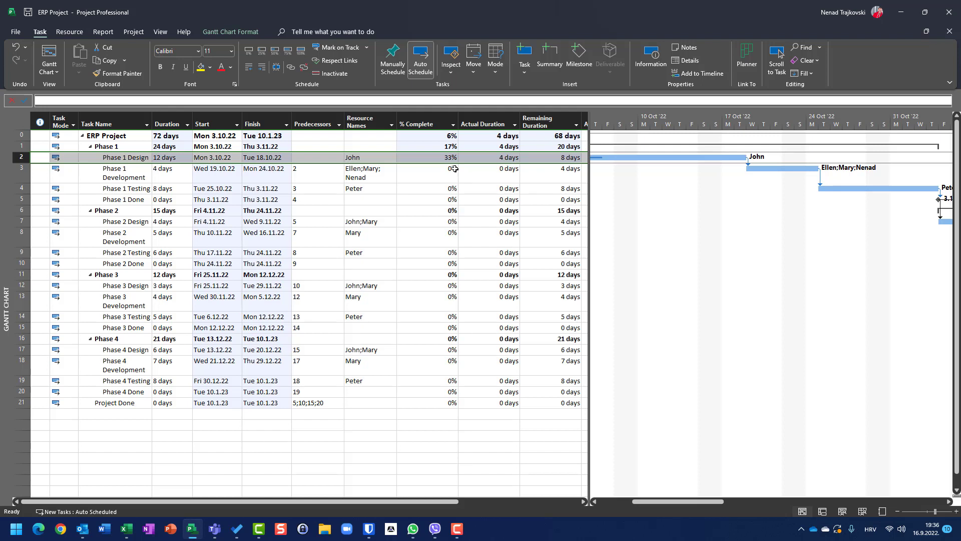
{"action": "left_click", "coordinate": [24, 176]}
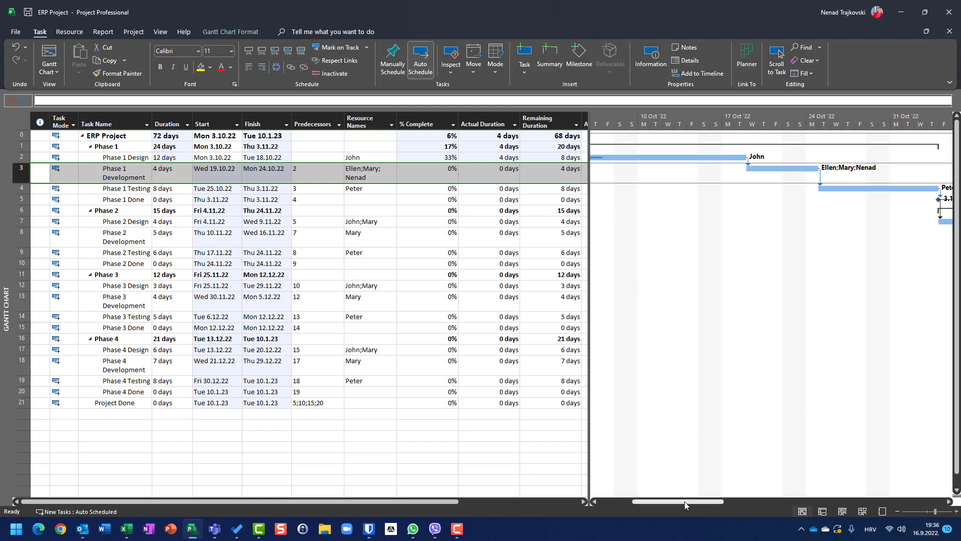
{"action": "left_click_drag", "start_coordinate": [685, 500], "coordinate": [668, 501]}
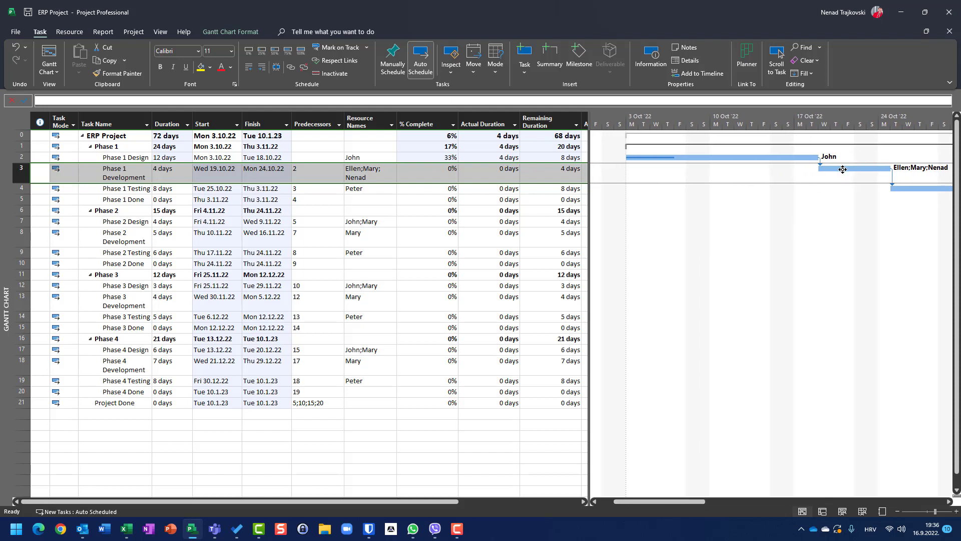
{"action": "mouse_move", "coordinate": [843, 169]}
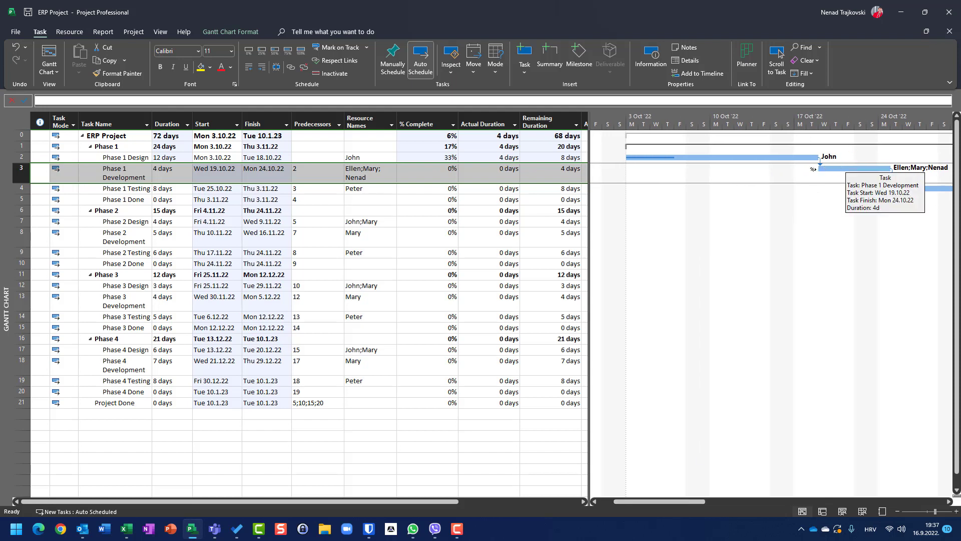
{"action": "mouse_move", "coordinate": [782, 159]}
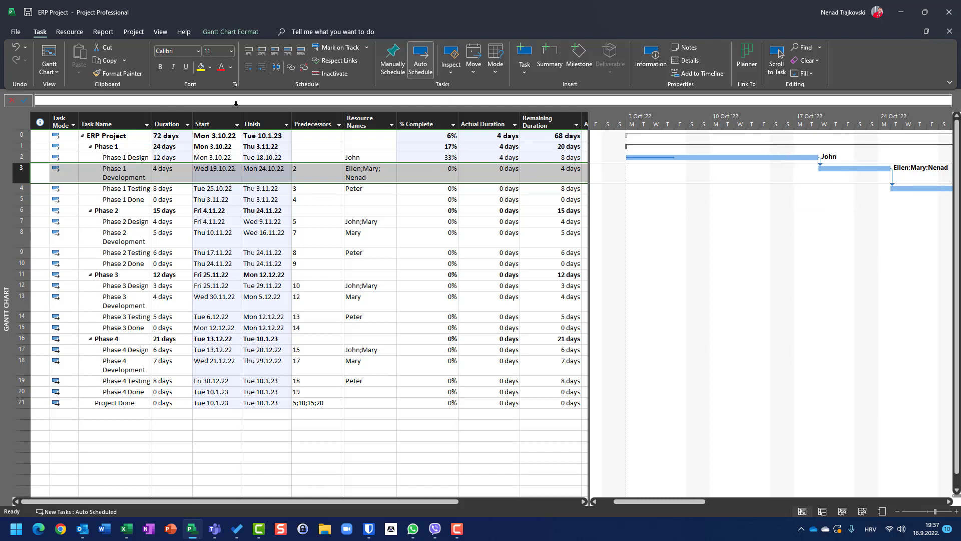
{"action": "left_click", "coordinate": [304, 54]}
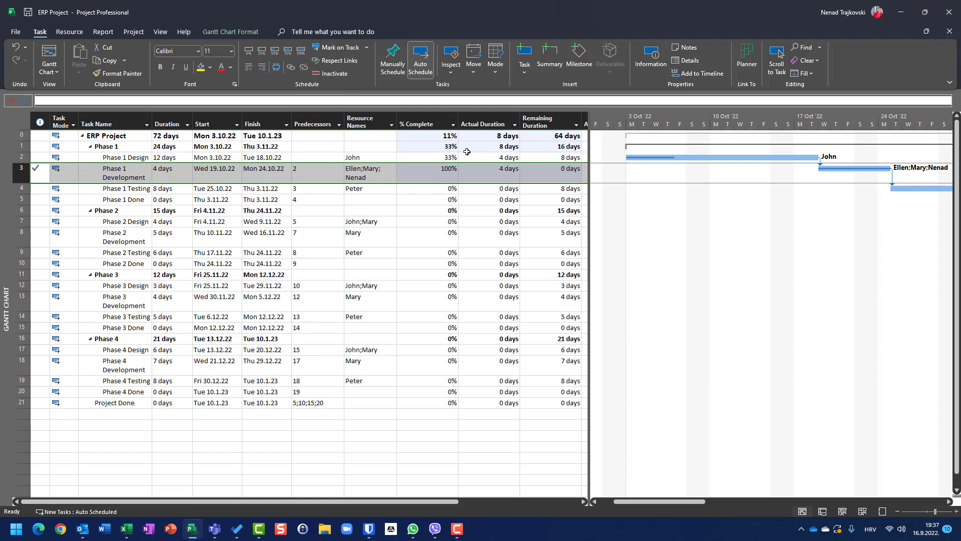
{"action": "key", "text": "ctrl+z"}
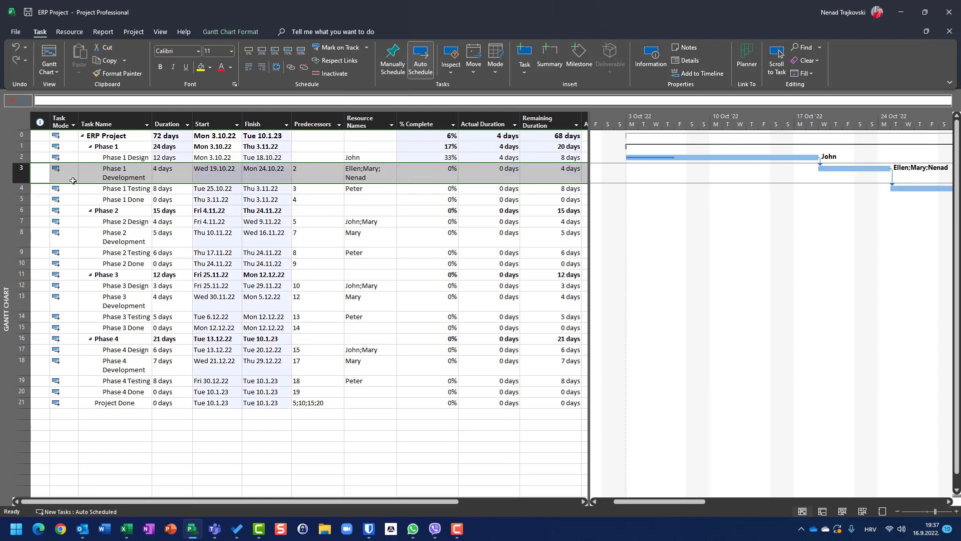
Mark Phase 1 Design as 100% complete
{"action": "left_click", "coordinate": [21, 157]}
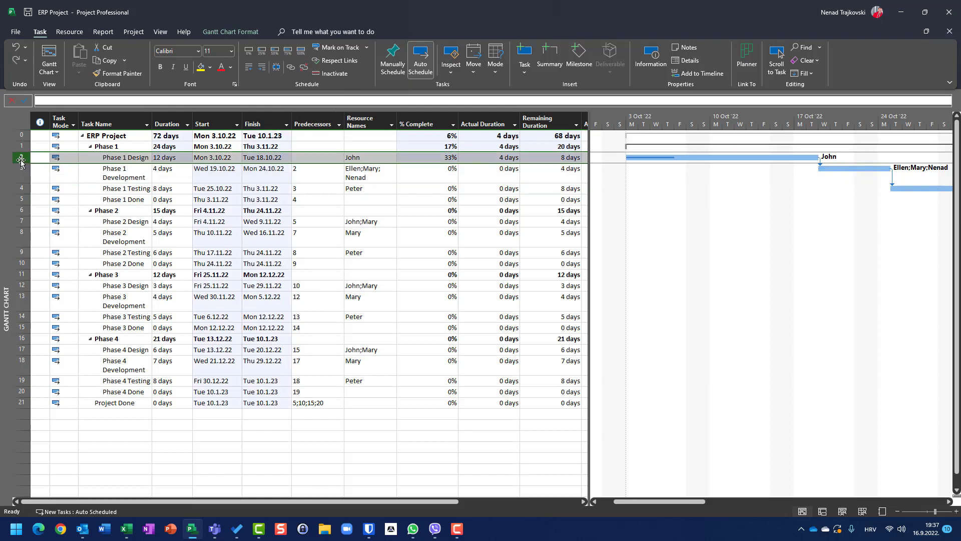
{"action": "left_click", "coordinate": [301, 51]}
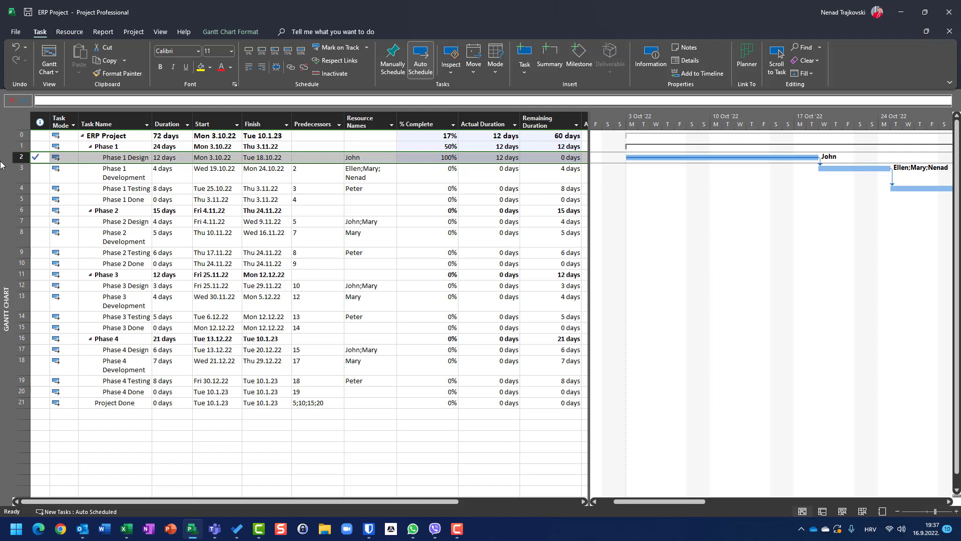
{"action": "left_click", "coordinate": [22, 173]}
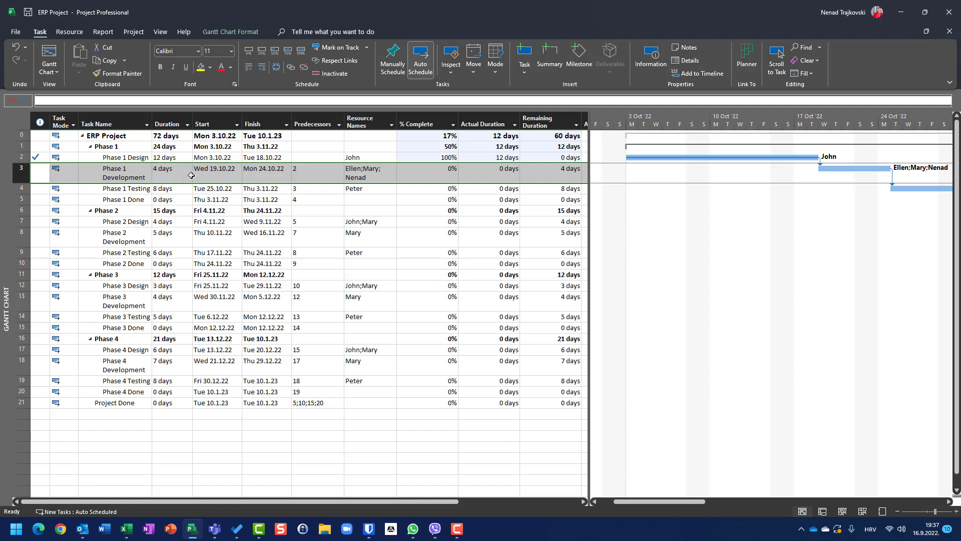
Update Phase 1 Development to 2 days actual and 8 days remaining, making it 20% complete
{"action": "left_click", "coordinate": [369, 48]}
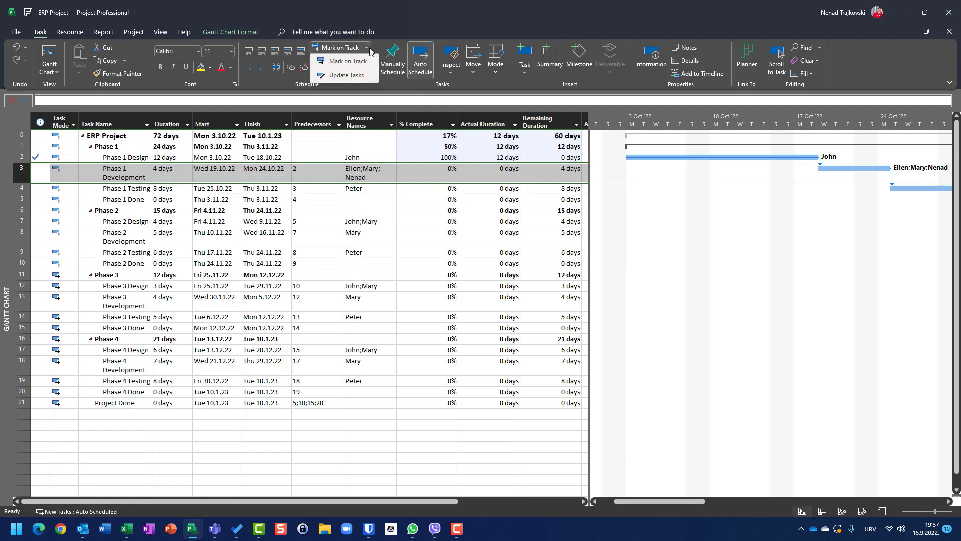
{"action": "left_click", "coordinate": [361, 79]}
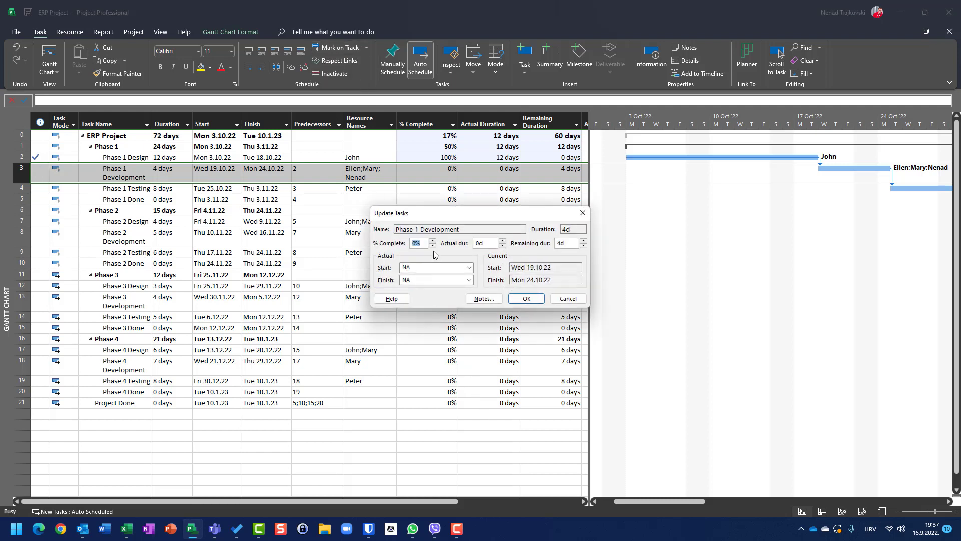
{"action": "key", "text": "Tab"}
{"action": "type", "text": "1"}
{"action": "left_click_drag", "start_coordinate": [564, 245], "coordinate": [554, 243]}
{"action": "type", "text": "9"}
{"action": "left_click_drag", "start_coordinate": [484, 245], "coordinate": [476, 245]}
{"action": "type", "text": "2"}
{"action": "left_click_drag", "start_coordinate": [563, 244], "coordinate": [558, 244]}
{"action": "type", "text": "8"}
{"action": "left_click", "coordinate": [524, 301]}
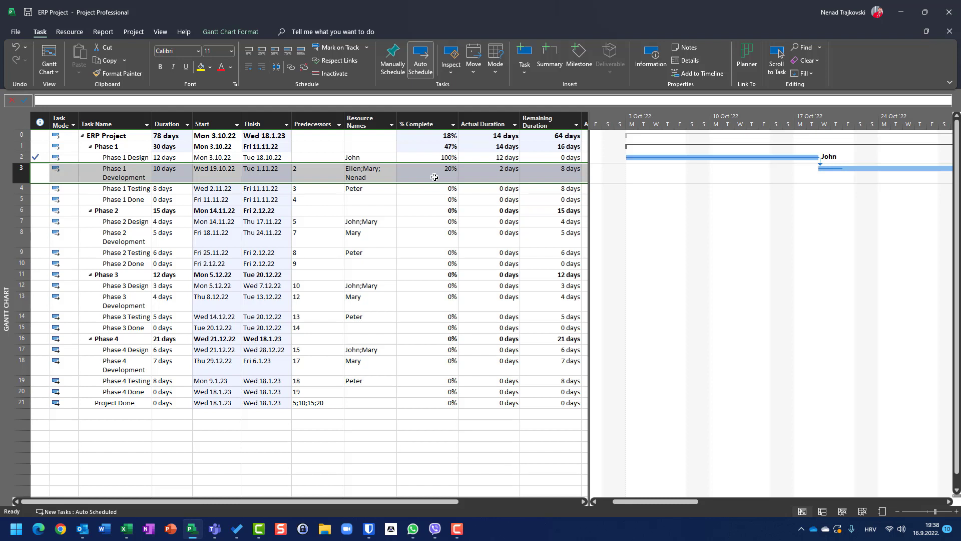
Switch to Task Usage and scroll the timescale to Phase 1 Development
{"action": "left_click", "coordinate": [129, 173]}
{"action": "left_click", "coordinate": [167, 32]}
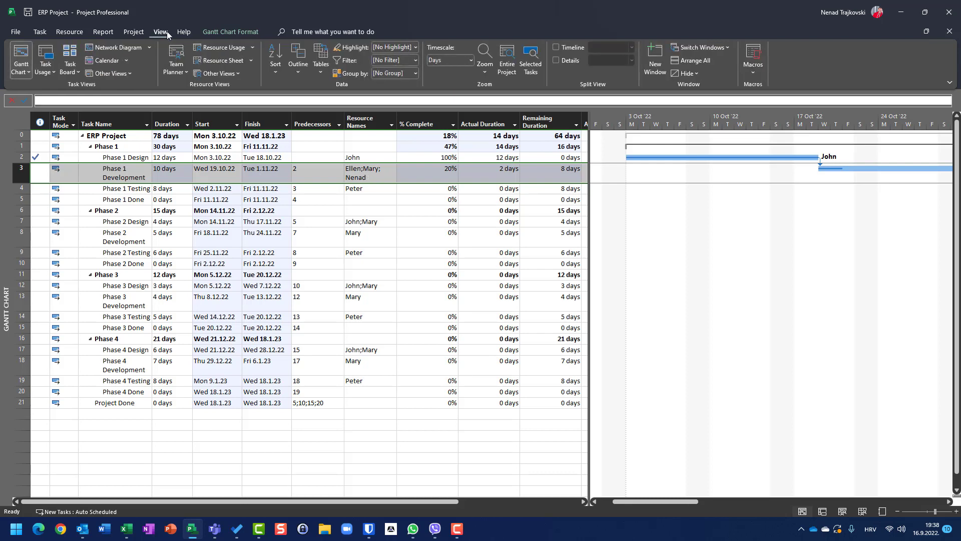
{"action": "left_click", "coordinate": [45, 55]}
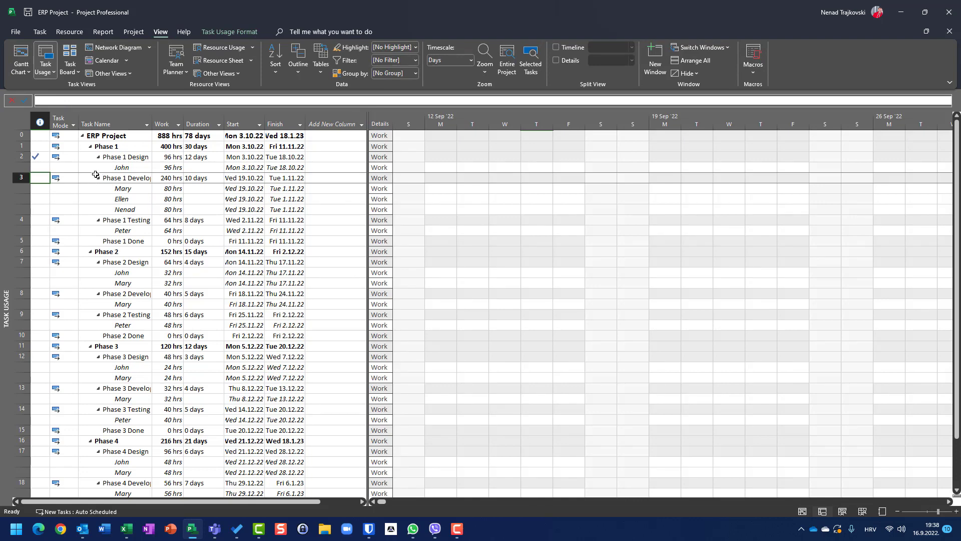
{"action": "right_click", "coordinate": [97, 182]}
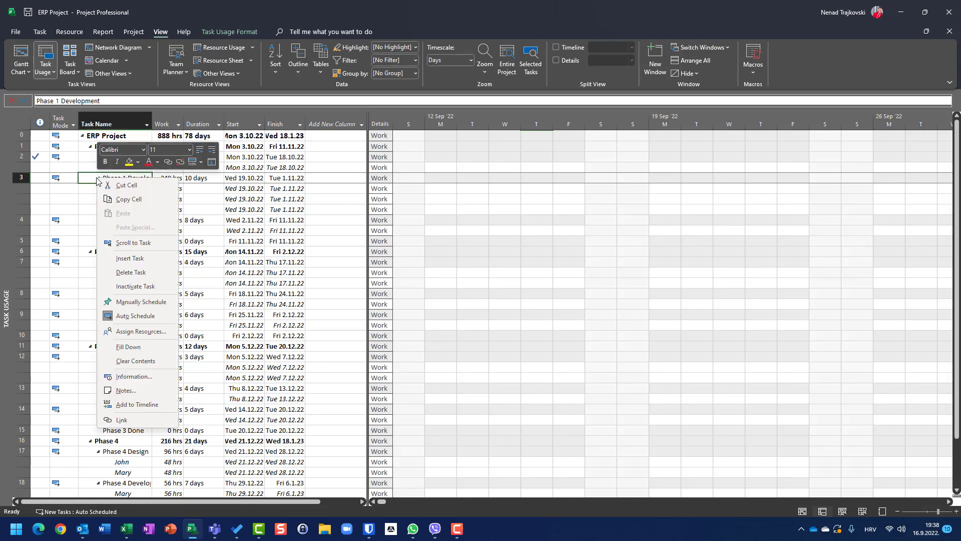
{"action": "left_click", "coordinate": [123, 244]}
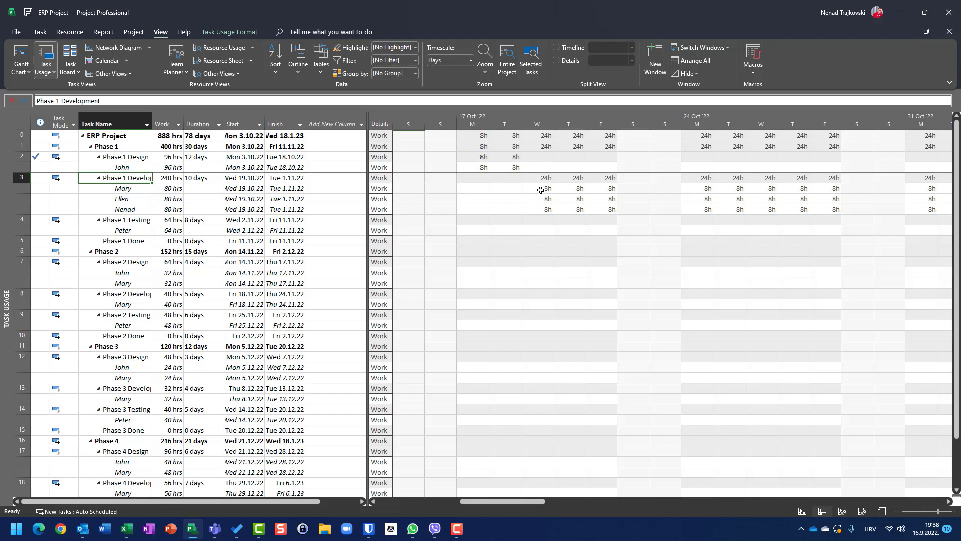
Add Actual Work detail rows to the usage grid, then return to the Gantt Chart
{"action": "left_click", "coordinate": [384, 193]}
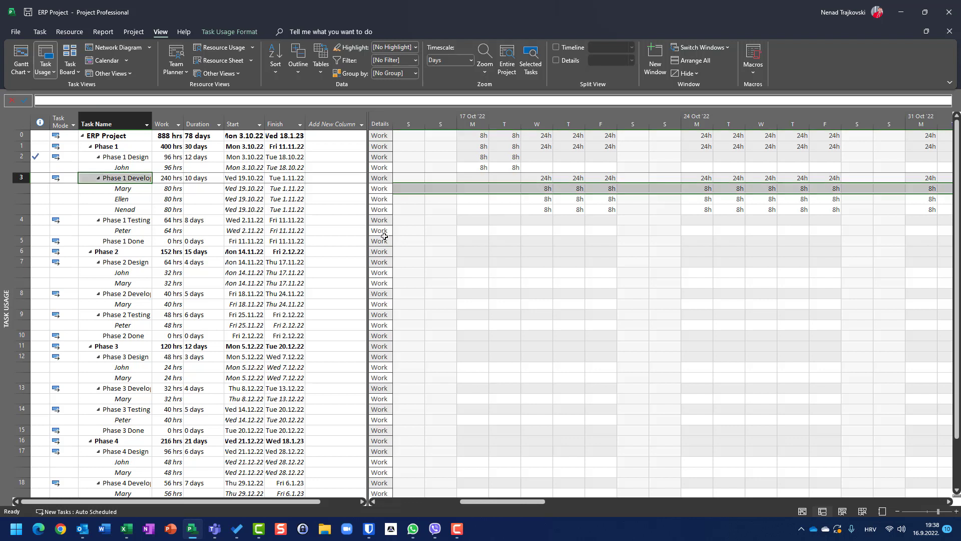
{"action": "left_click", "coordinate": [383, 239]}
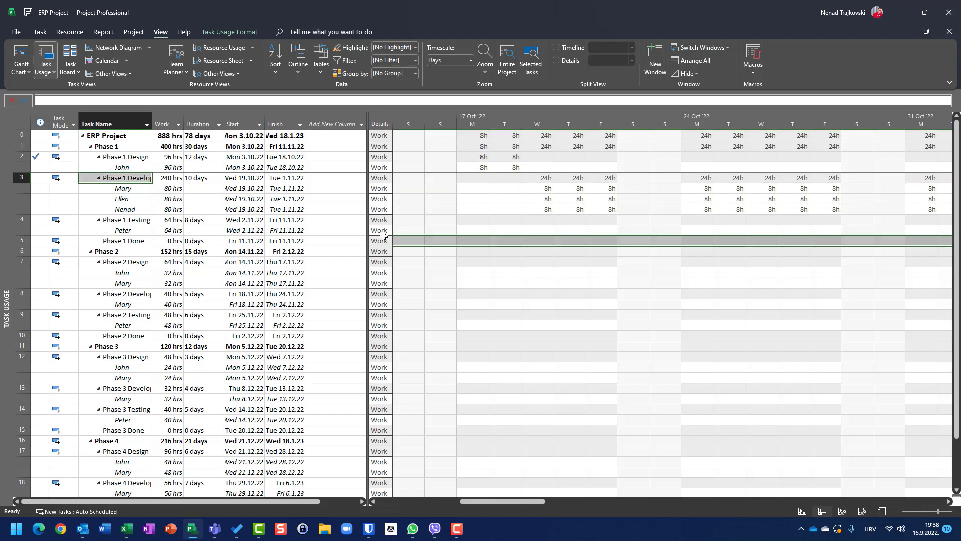
{"action": "right_click", "coordinate": [376, 327]}
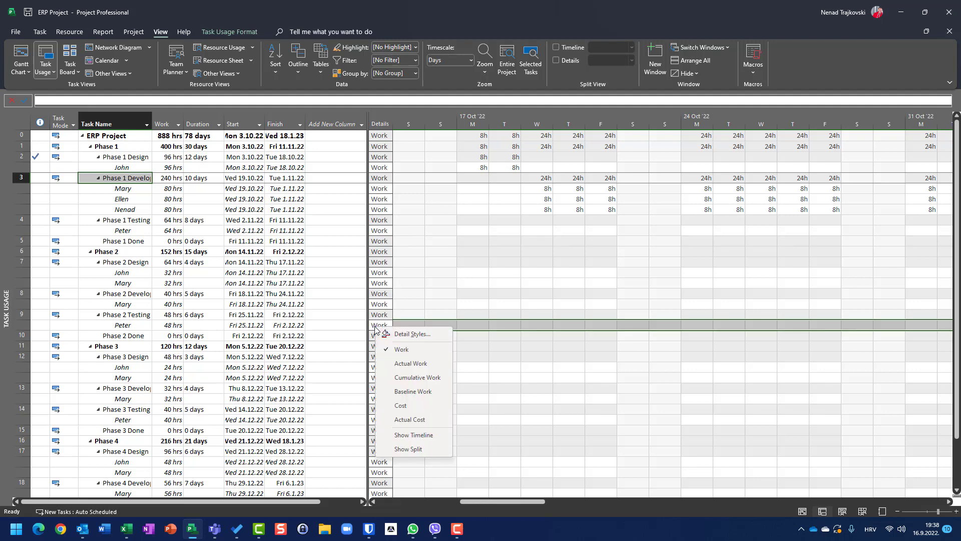
{"action": "left_click", "coordinate": [411, 364]}
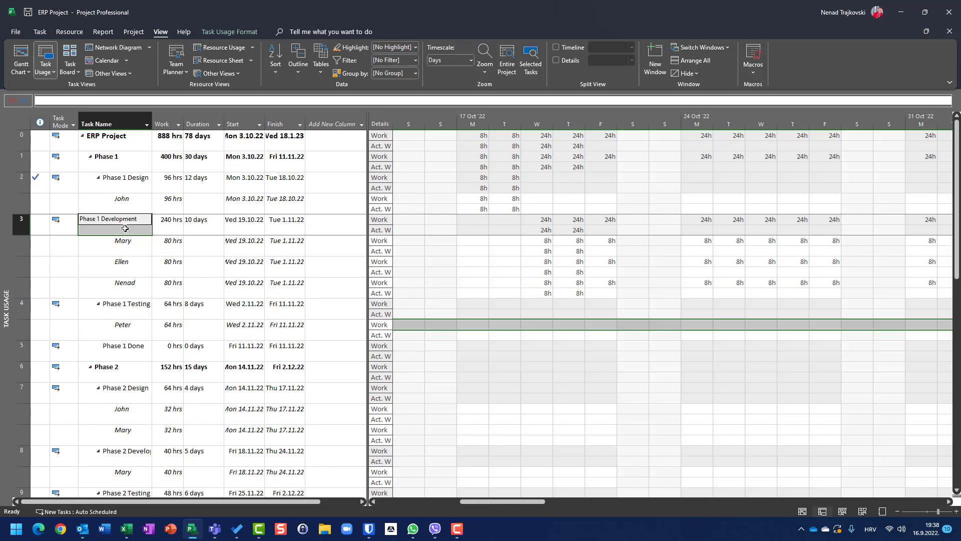
{"action": "left_click", "coordinate": [21, 57]}
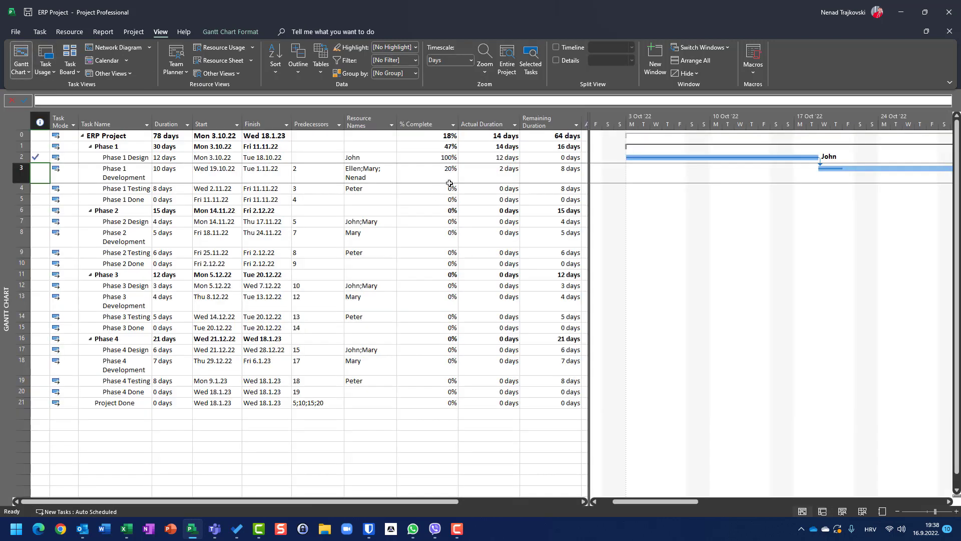
Check Phase 1 Development's actual and remaining duration, then switch to Task Usage
{"action": "left_click", "coordinate": [496, 173]}
{"action": "left_click", "coordinate": [540, 171]}
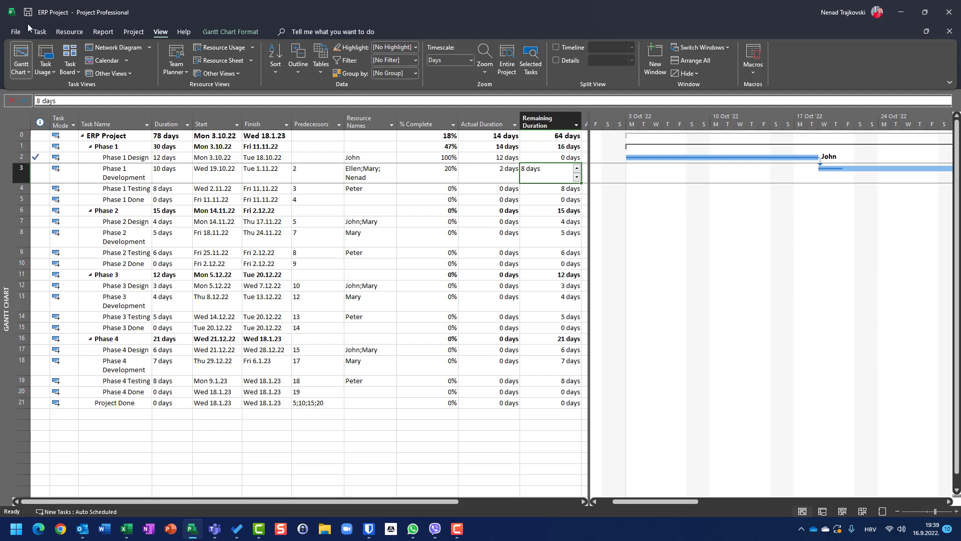
{"action": "left_click", "coordinate": [44, 55]}
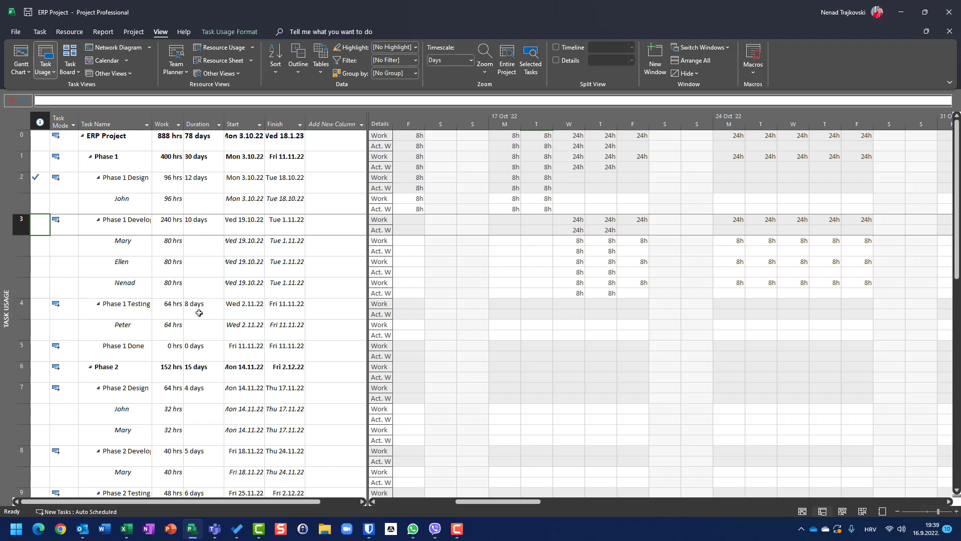
{"action": "left_click", "coordinate": [580, 243]}
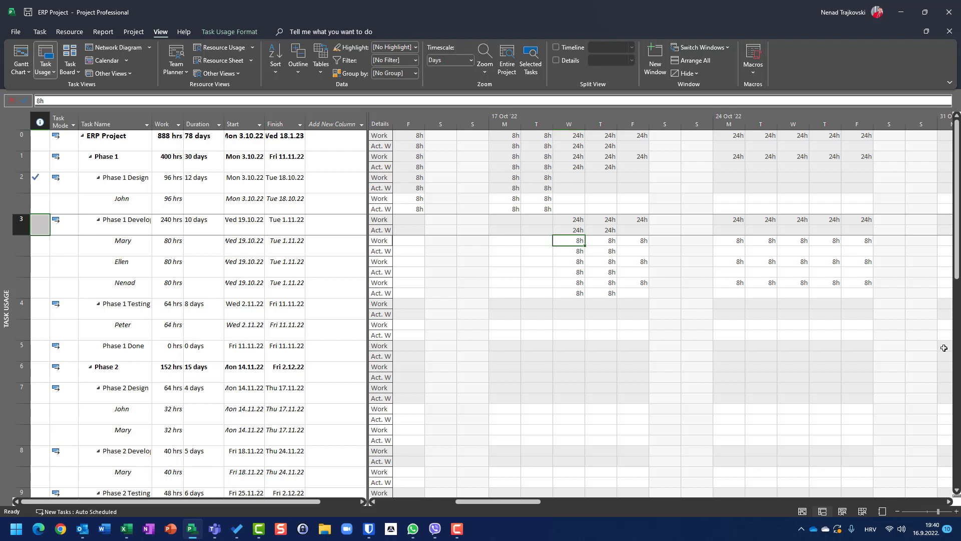
{"action": "key", "text": "Down"}
{"action": "left_click", "coordinate": [381, 253]}
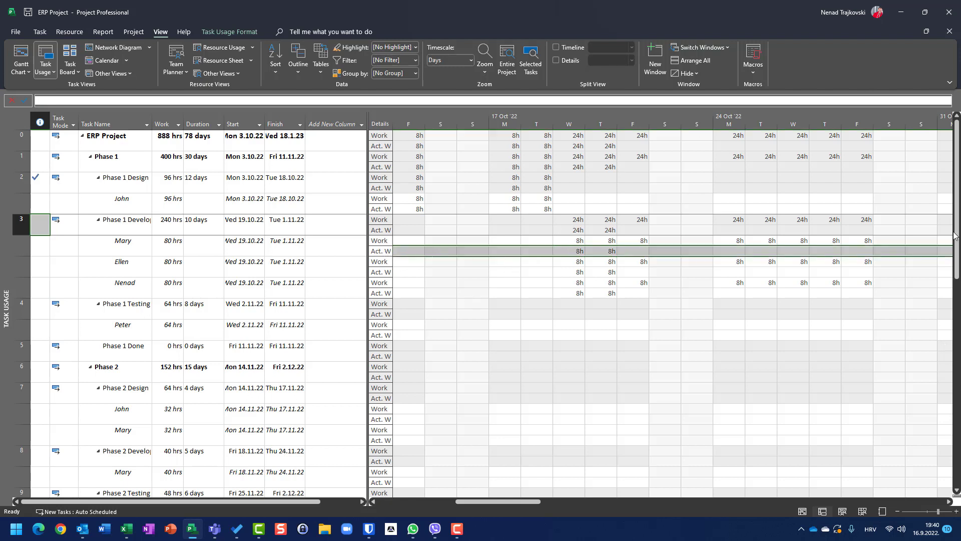
{"action": "left_click", "coordinate": [582, 274]}
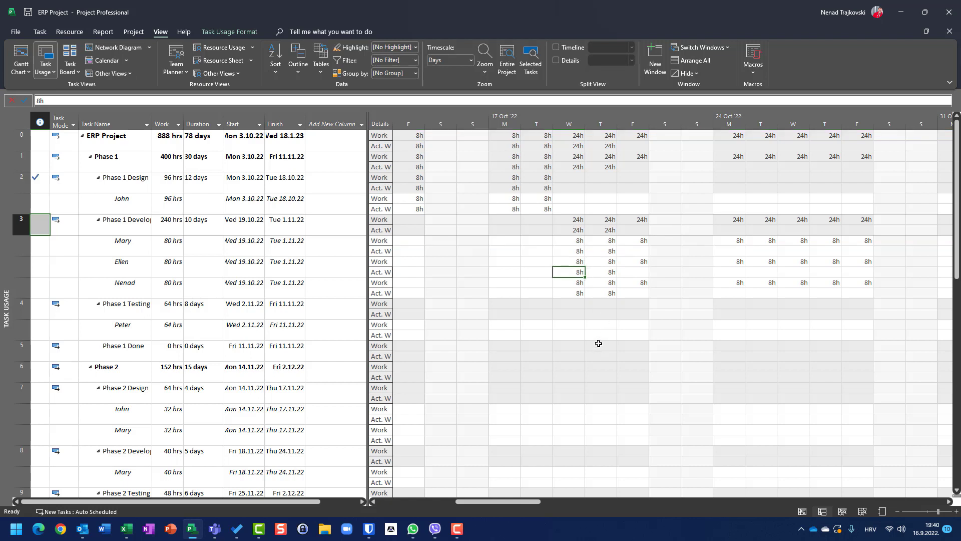
{"action": "left_click", "coordinate": [582, 294]}
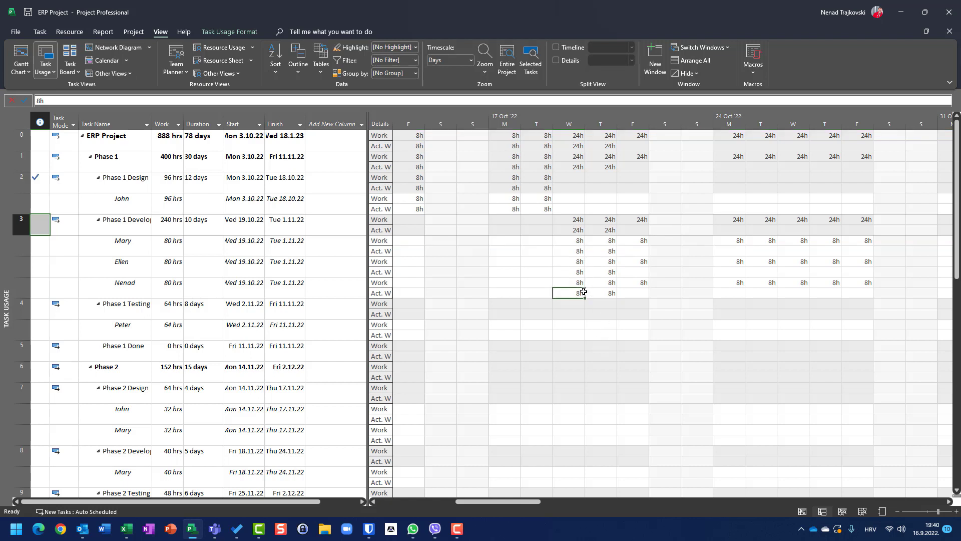
{"action": "left_click", "coordinate": [632, 283]}
{"action": "key", "text": "Right"}
{"action": "key", "text": "Right"}
{"action": "key", "text": "Right"}
{"action": "key", "text": "Right"}
{"action": "key", "text": "Right"}
{"action": "key", "text": "Right"}
{"action": "key", "text": "Right"}
{"action": "key", "text": "Right"}
{"action": "key", "text": "Right"}
{"action": "key", "text": "Right"}
{"action": "key", "text": "Right"}
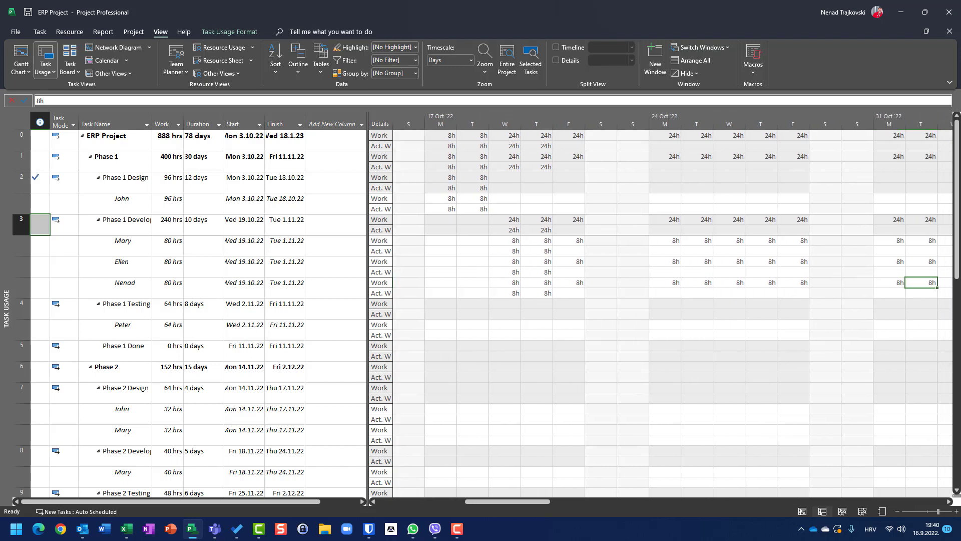
{"action": "key", "text": "Right"}
{"action": "key", "text": "Left"}
{"action": "key", "text": "Left"}
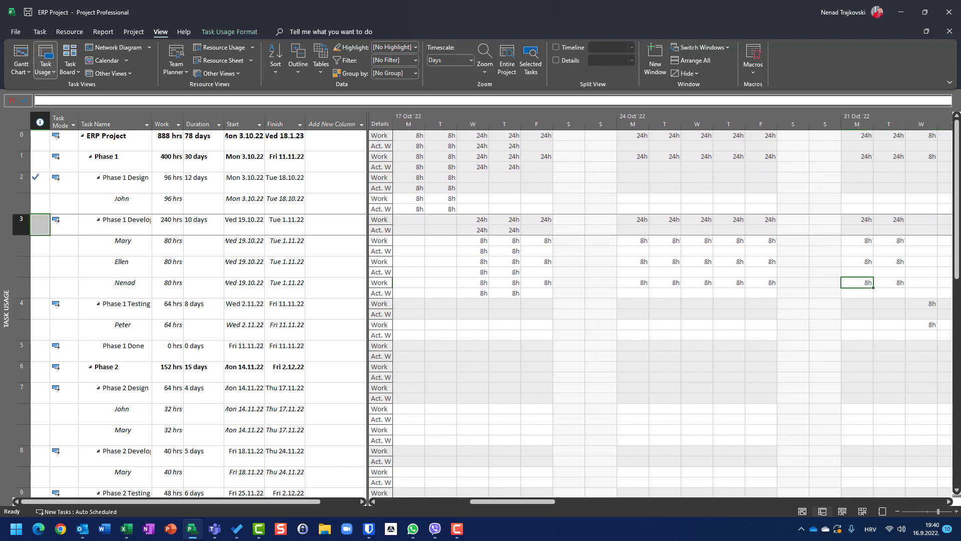
{"action": "key", "text": "Left"}
{"action": "key", "text": "Left"}
{"action": "key", "text": "Left"}
{"action": "key", "text": "Left"}
{"action": "key", "text": "Left"}
{"action": "key", "text": "Left"}
{"action": "key", "text": "Left"}
{"action": "left_click", "coordinate": [39, 31]}
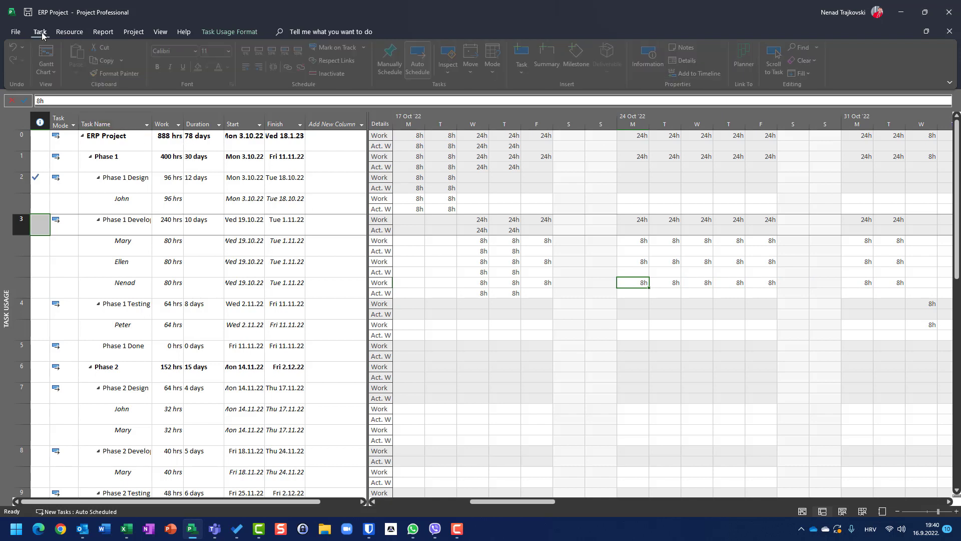
{"action": "left_click", "coordinate": [366, 47]}
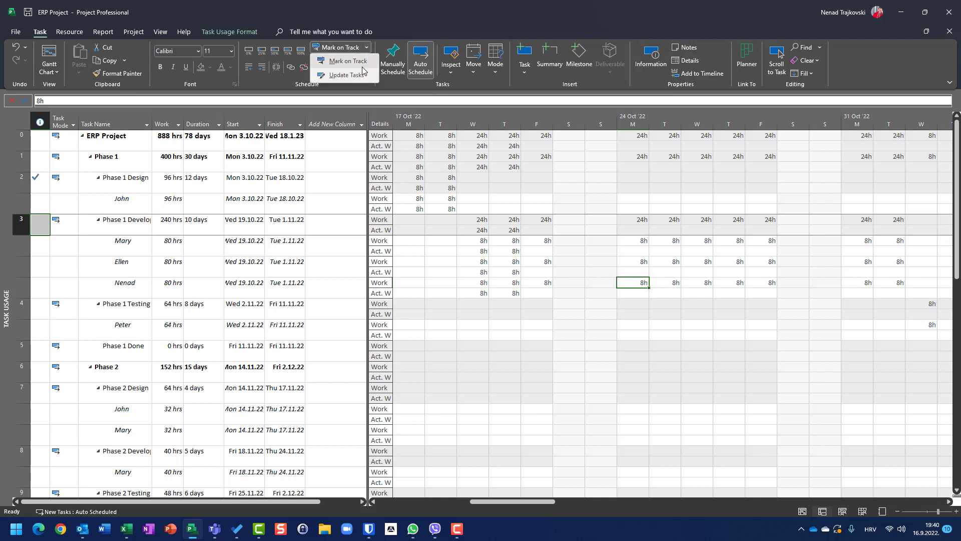
{"action": "left_click", "coordinate": [361, 75]}
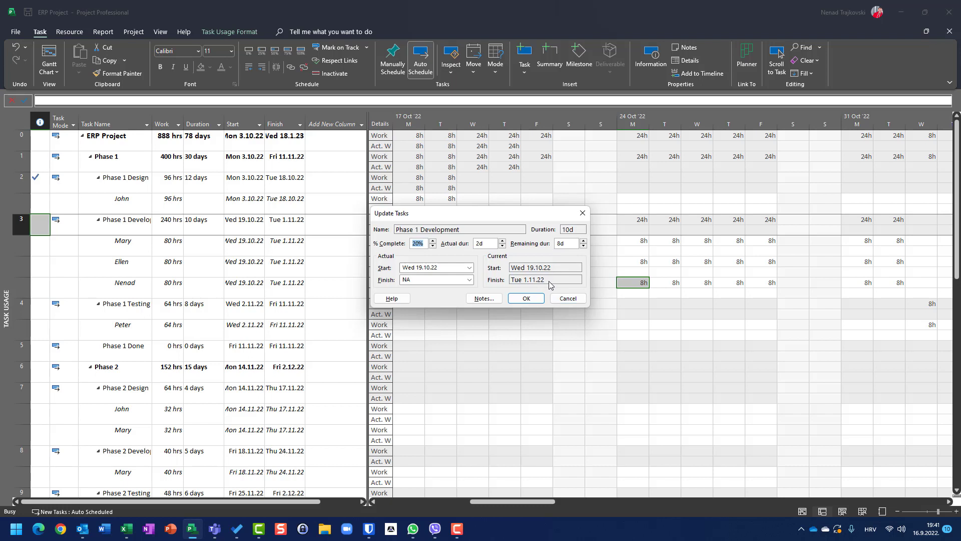
{"action": "left_click", "coordinate": [566, 299]}
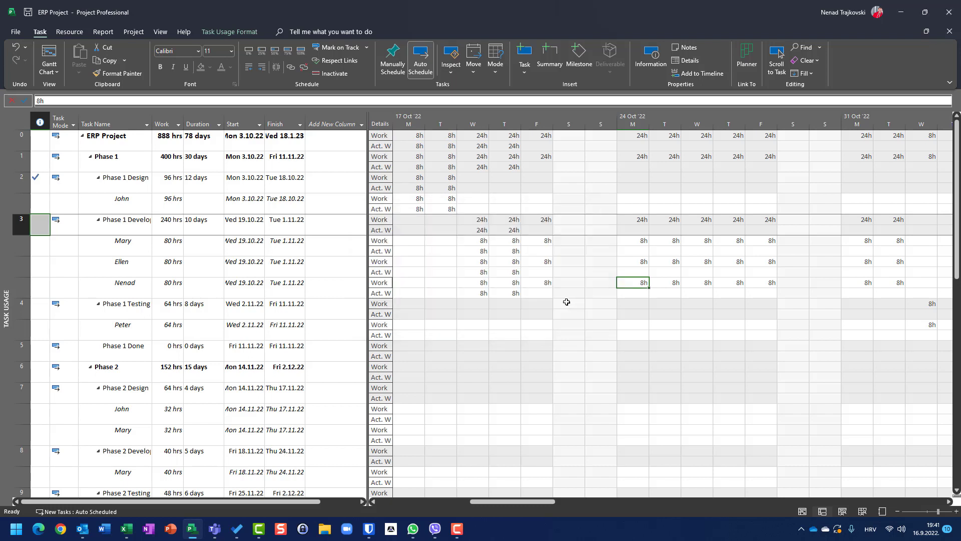
Return to the Gantt Chart and reset Phase 1 Development to 0% complete
{"action": "left_click", "coordinate": [51, 54]}
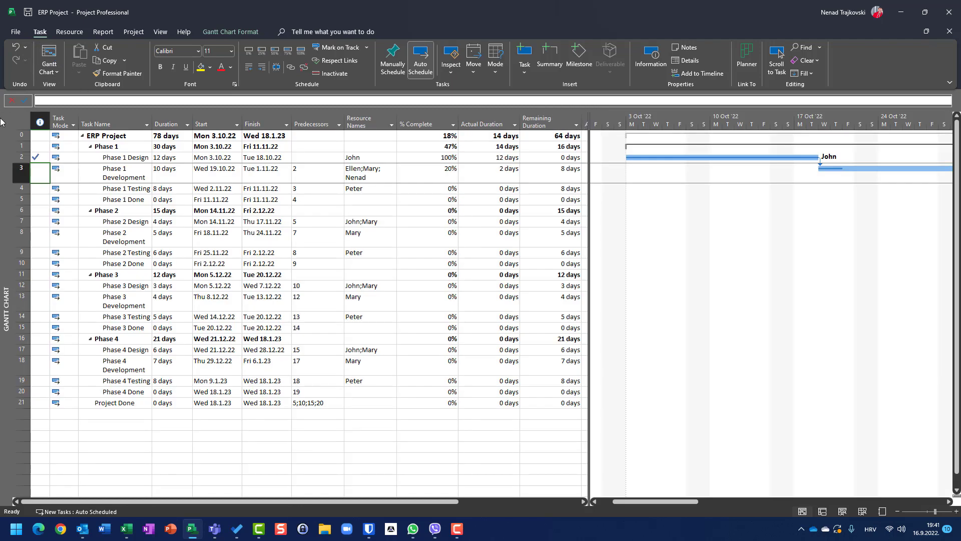
{"action": "left_click", "coordinate": [246, 54]}
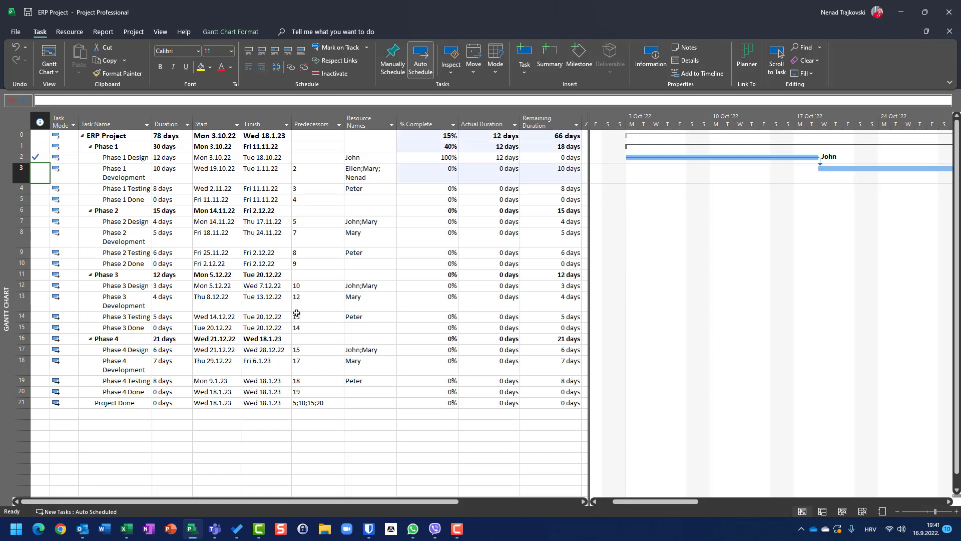
{"action": "left_click", "coordinate": [215, 177]}
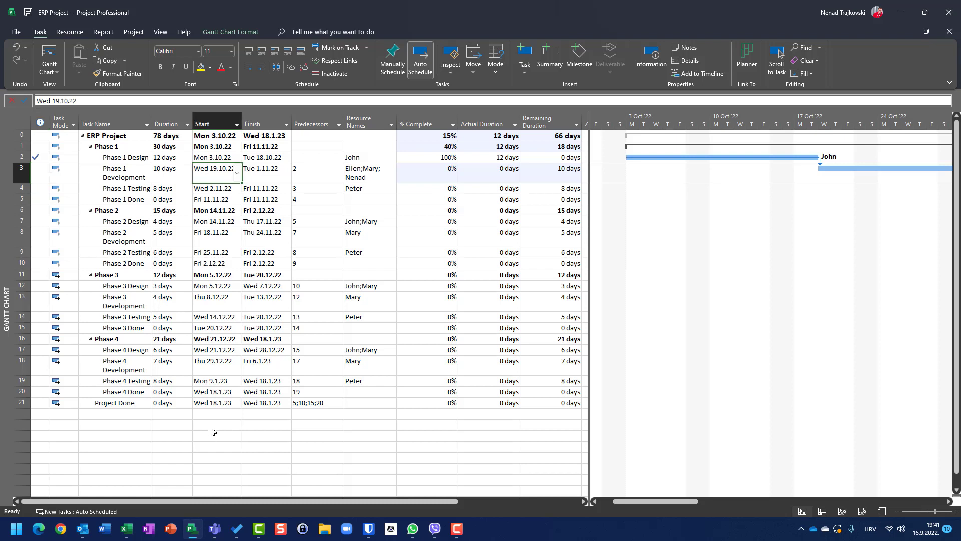
Enter 2 days of actual duration for Phase 1 Development in the Update Tasks form
{"action": "left_click", "coordinate": [271, 178]}
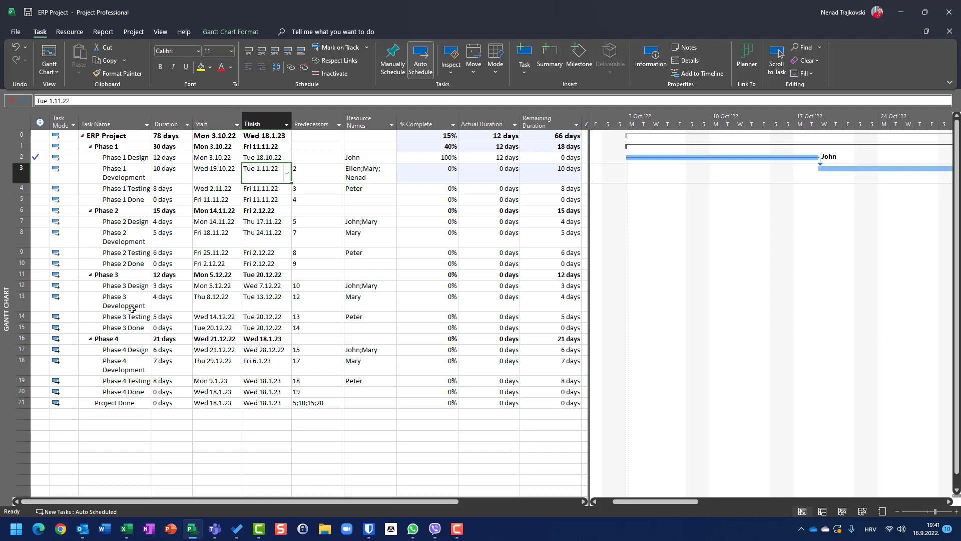
{"action": "left_click", "coordinate": [366, 49]}
{"action": "left_click", "coordinate": [359, 75]}
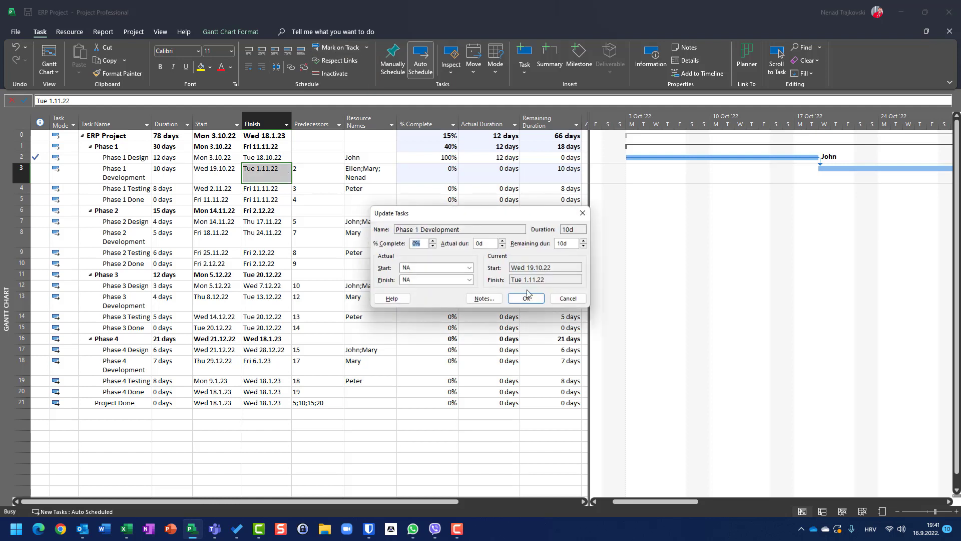
{"action": "key", "text": "Tab"}
{"action": "type", "text": "2"}
{"action": "key", "text": "Tab"}
{"action": "key", "text": "Escape"}
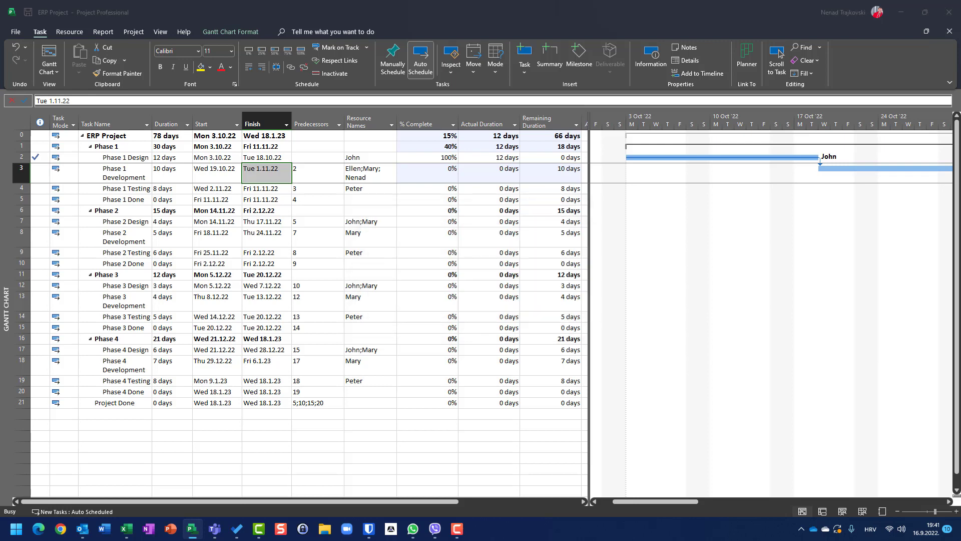
{"action": "left_click", "coordinate": [172, 174]}
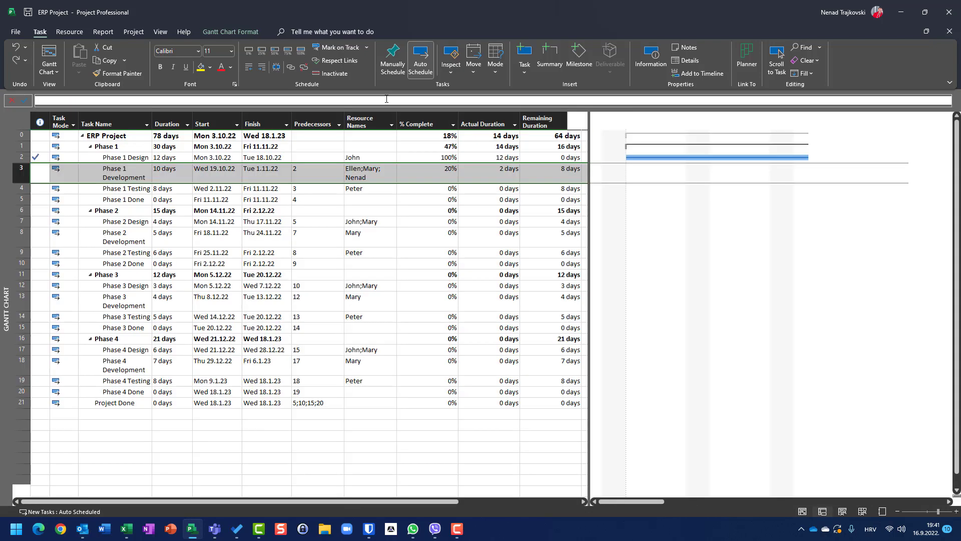
{"action": "key", "text": "Right"}
{"action": "key", "text": "Right"}
{"action": "key", "text": "Right"}
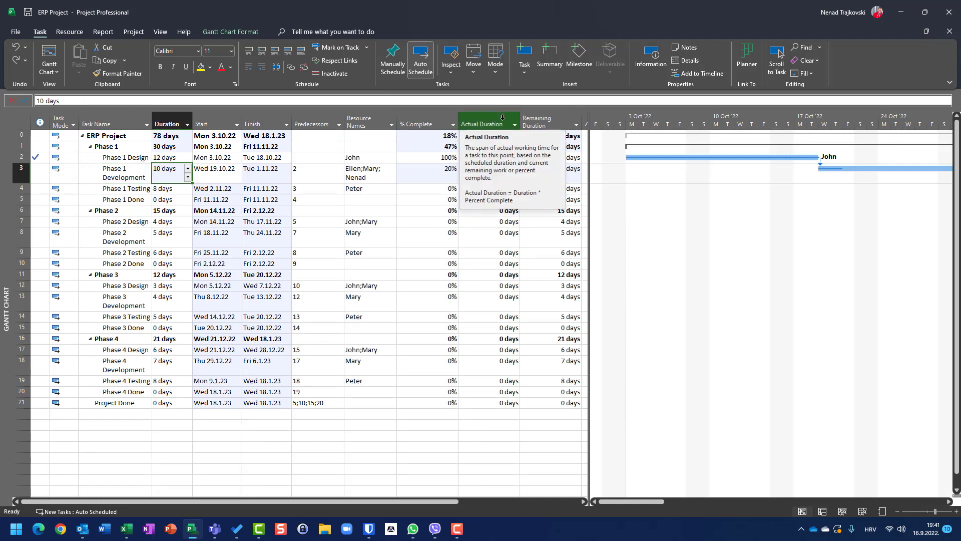
Change Phase 1 Development's duration to 8 days, then to 4 days
{"action": "type", "text": "8"}
{"action": "key", "text": "Return"}
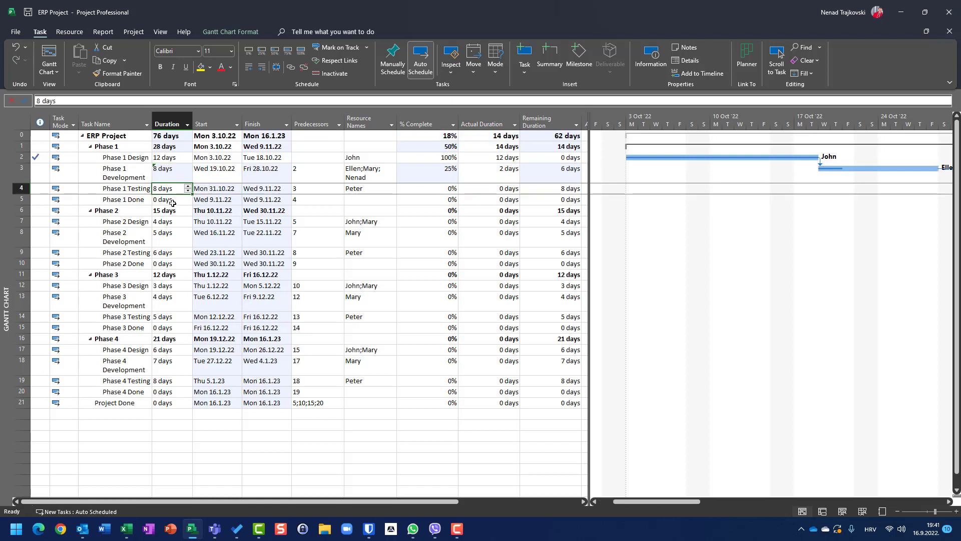
{"action": "left_click", "coordinate": [163, 168]}
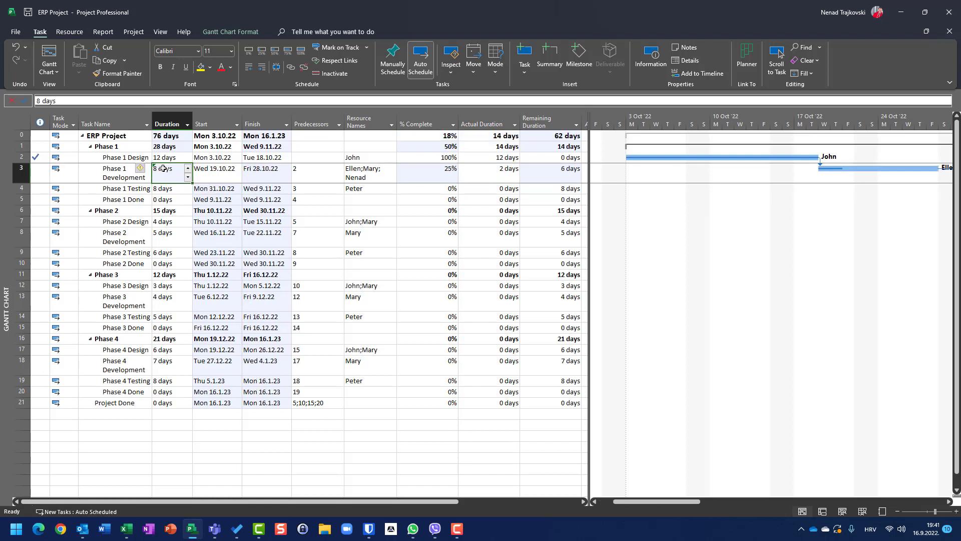
{"action": "type", "text": "4"}
{"action": "key", "text": "Return"}
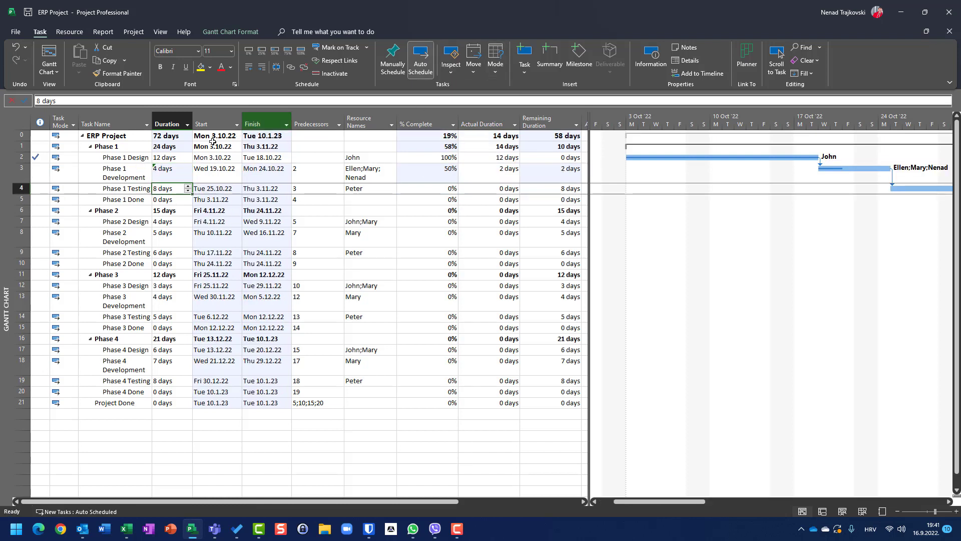
Review Phase 1 Development in Update Tasks without changes, then set it to 0% complete
{"action": "left_click", "coordinate": [11, 177]}
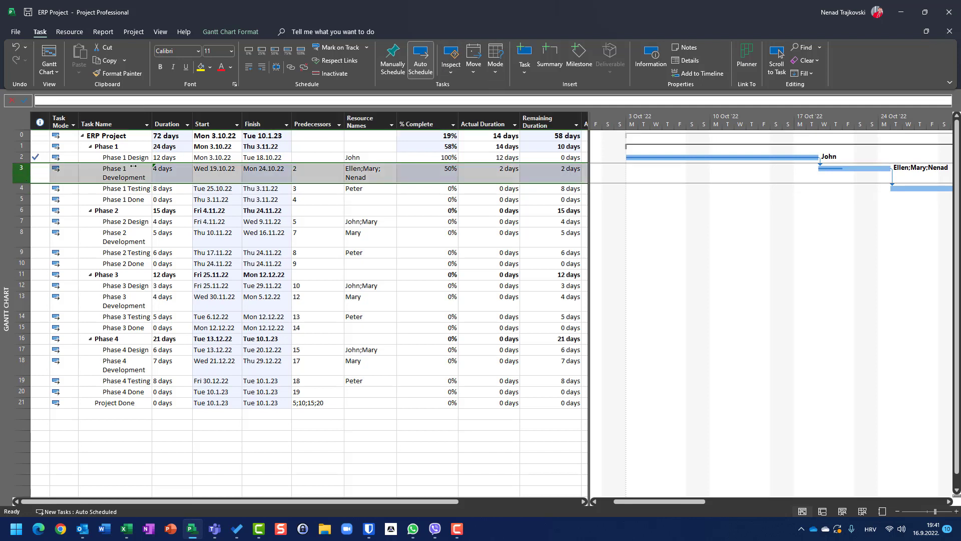
{"action": "left_click", "coordinate": [366, 48]}
{"action": "left_click", "coordinate": [341, 71]}
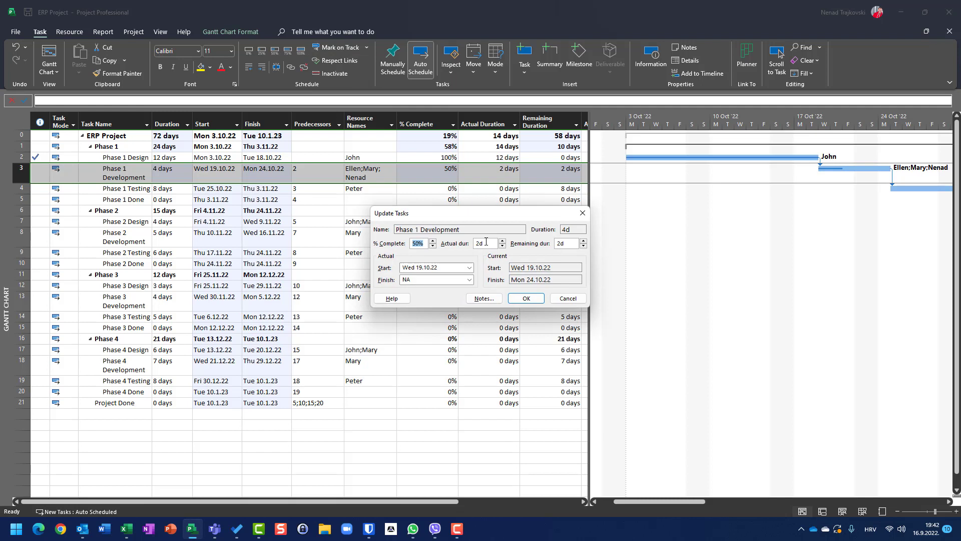
{"action": "key", "text": "Escape"}
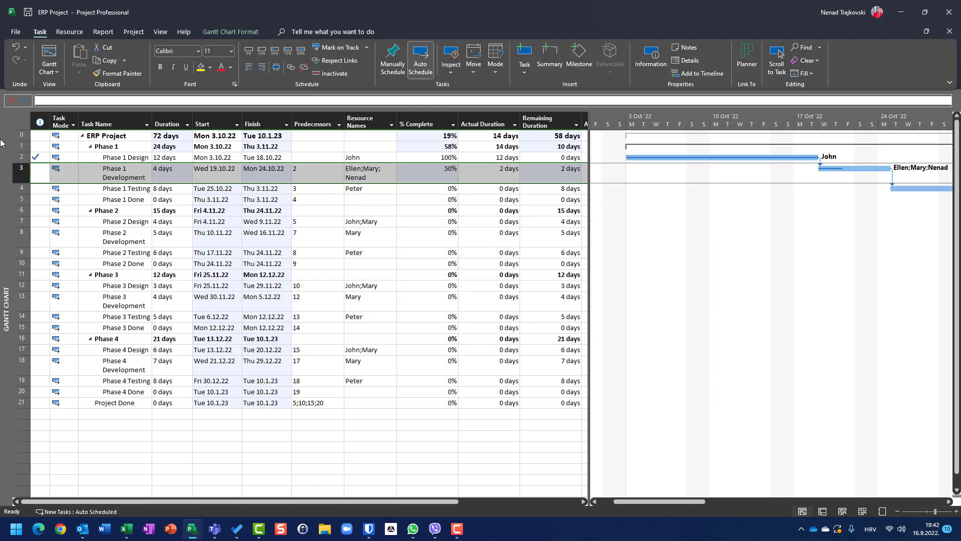
{"action": "left_click", "coordinate": [27, 179]}
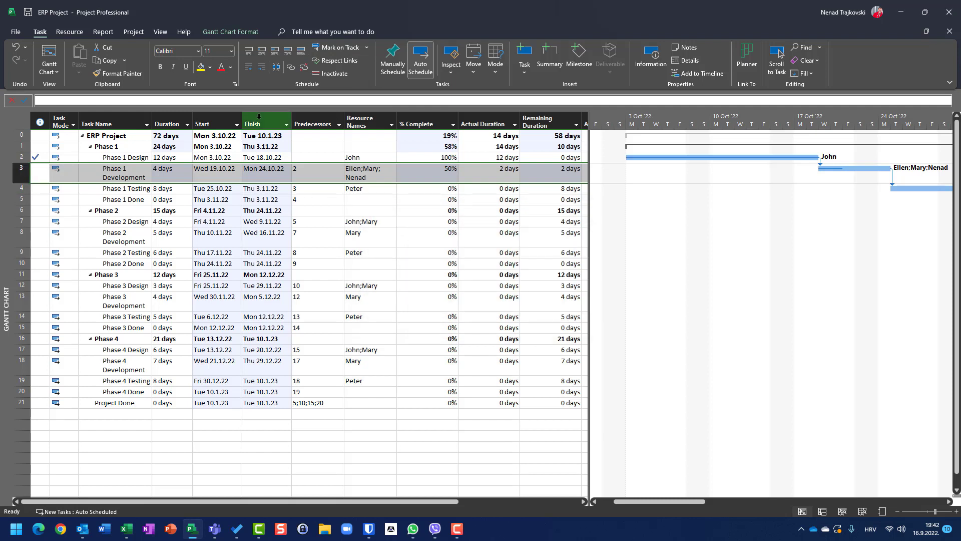
{"action": "left_click", "coordinate": [249, 50]}
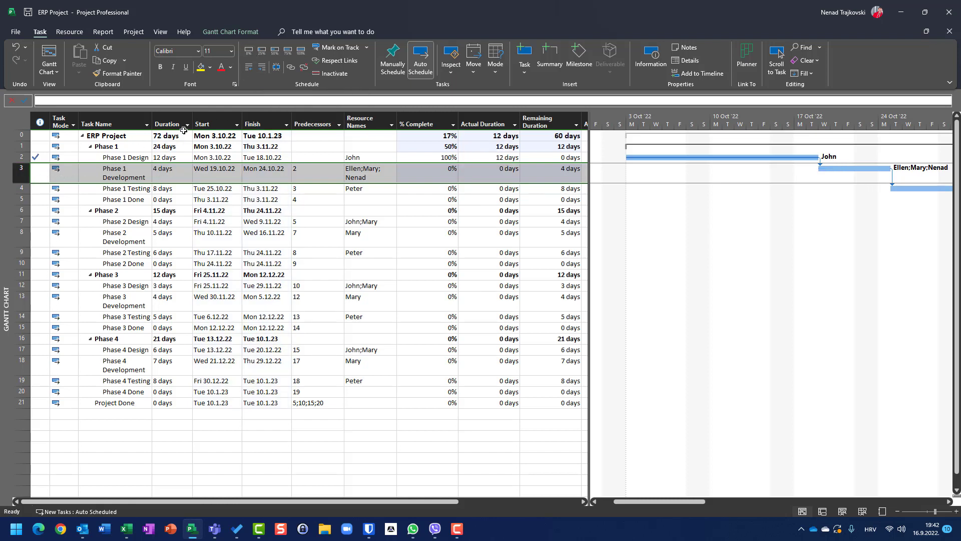
{"action": "left_click", "coordinate": [367, 47]}
{"action": "left_click", "coordinate": [360, 75]}
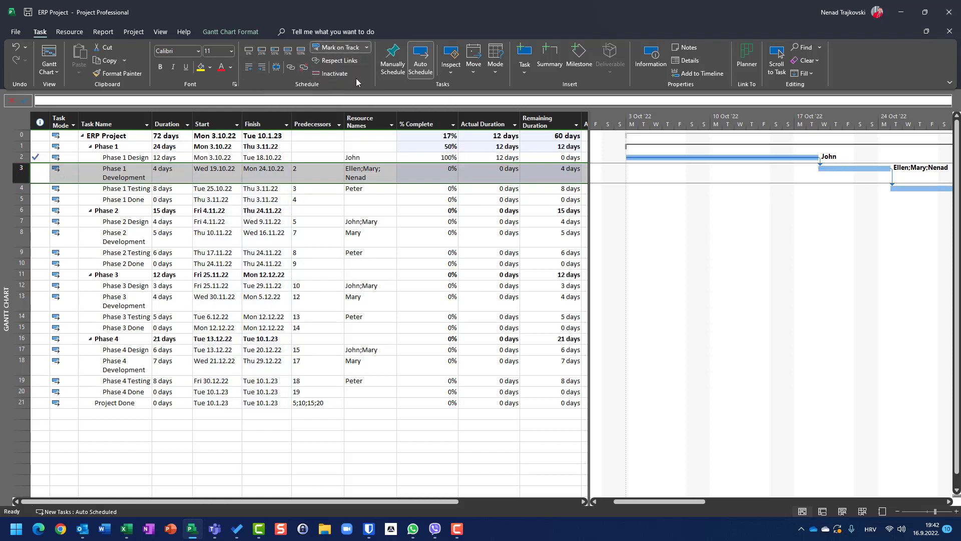
Record 2 days actual and 8 days remaining duration on Phase 1 Development
{"action": "double_click", "coordinate": [494, 244]}
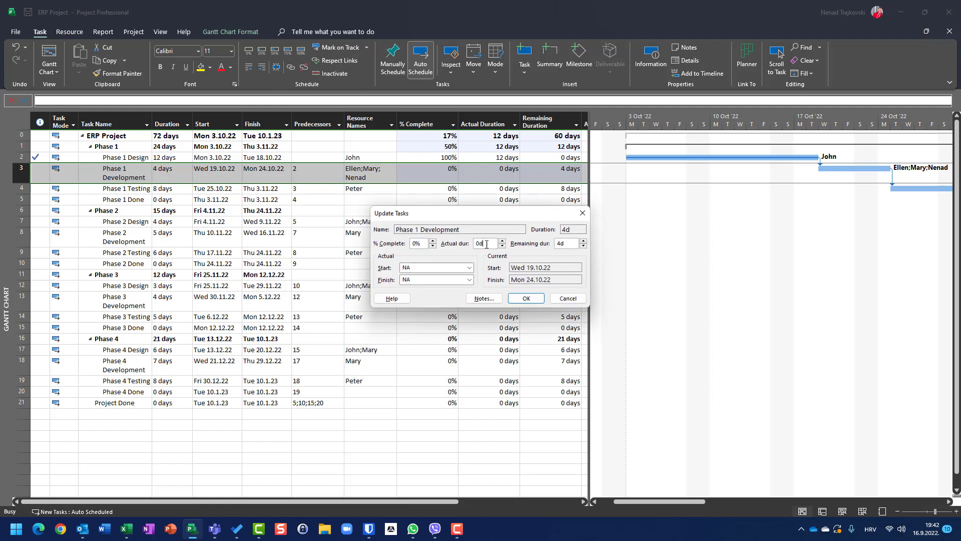
{"action": "type", "text": "2"}
{"action": "key", "text": "Tab"}
{"action": "type", "text": "8"}
{"action": "left_click", "coordinate": [521, 303]}
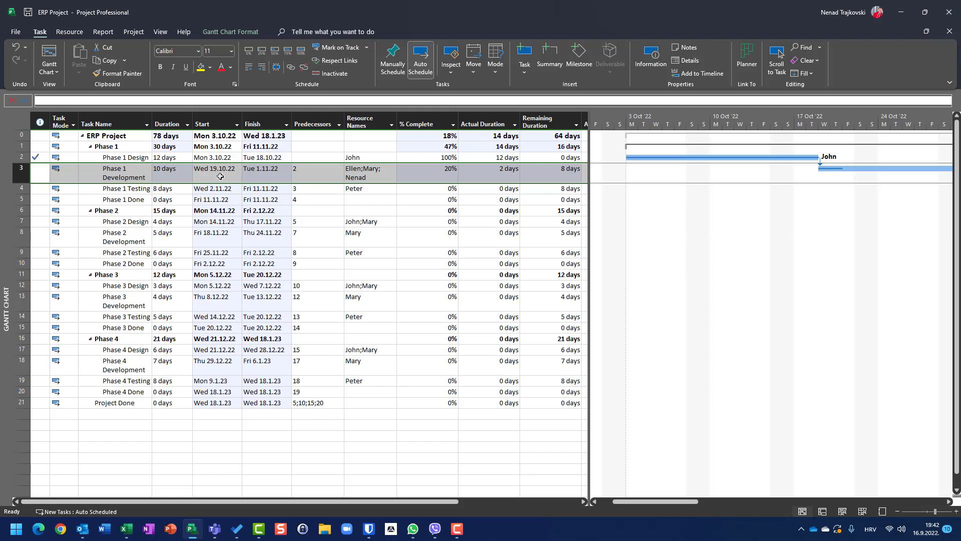
{"action": "left_click", "coordinate": [221, 176]}
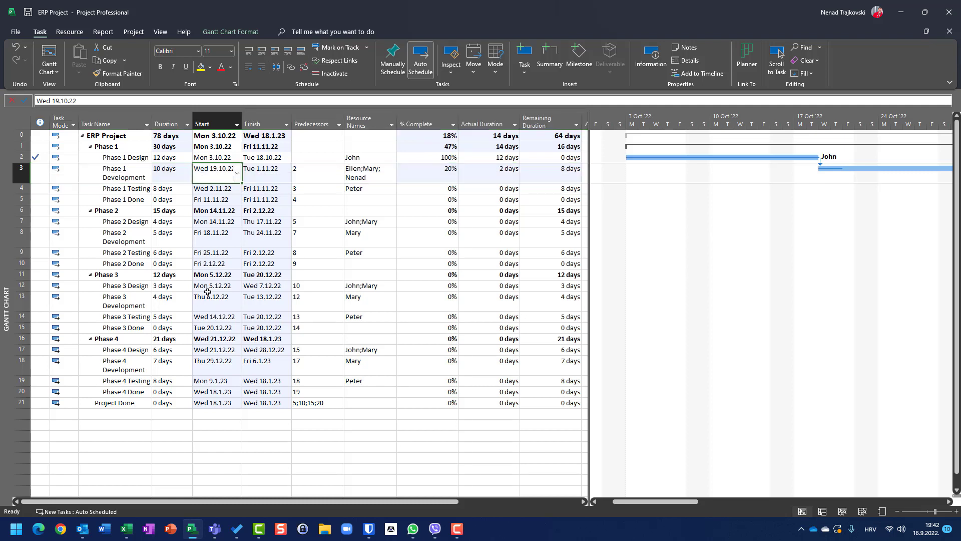
{"action": "left_click", "coordinate": [265, 179]}
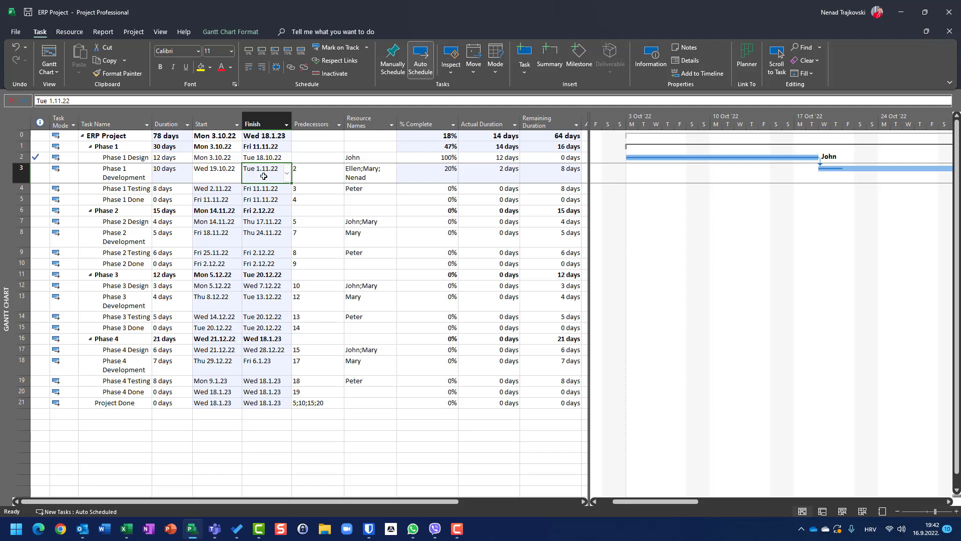
{"action": "left_click", "coordinate": [366, 51]}
{"action": "left_click", "coordinate": [344, 79]}
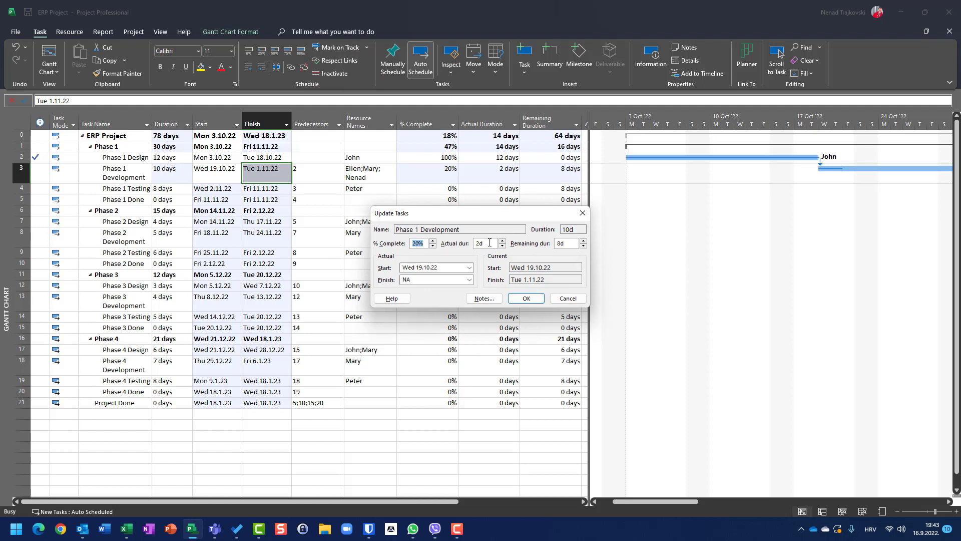
{"action": "key", "text": "Tab"}
{"action": "key", "text": "Tab"}
{"action": "left_click", "coordinate": [566, 299]}
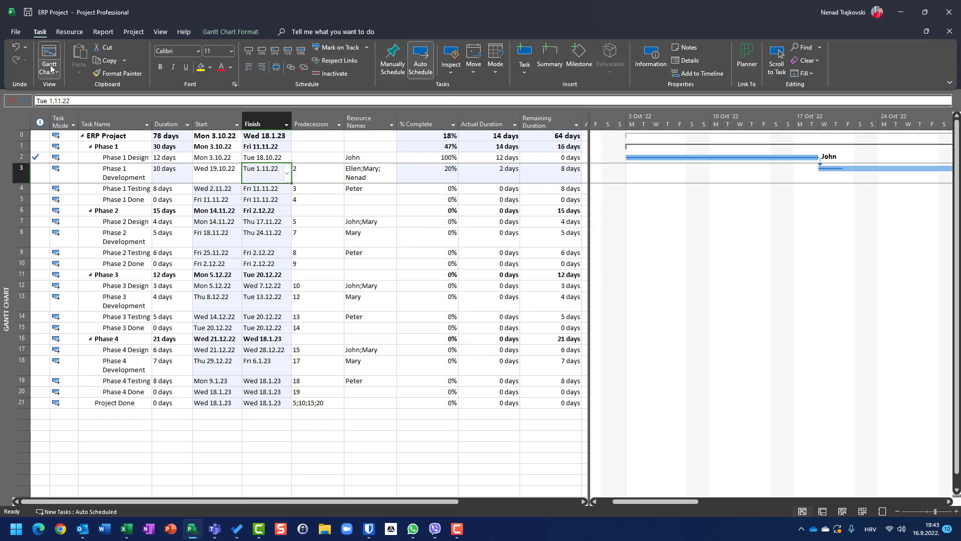
Switch to the Task Usage view and add Actual Work detail rows
{"action": "left_click", "coordinate": [156, 34]}
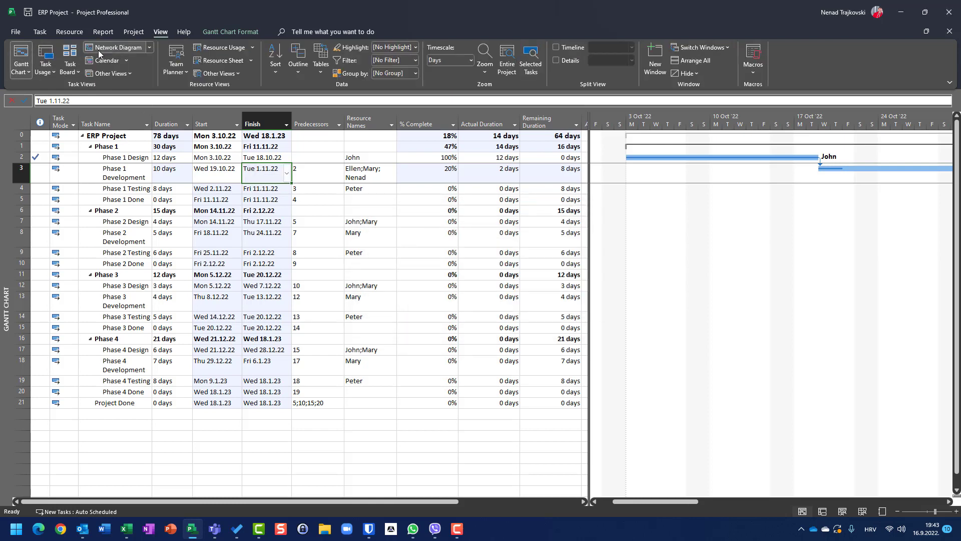
{"action": "left_click", "coordinate": [45, 59]}
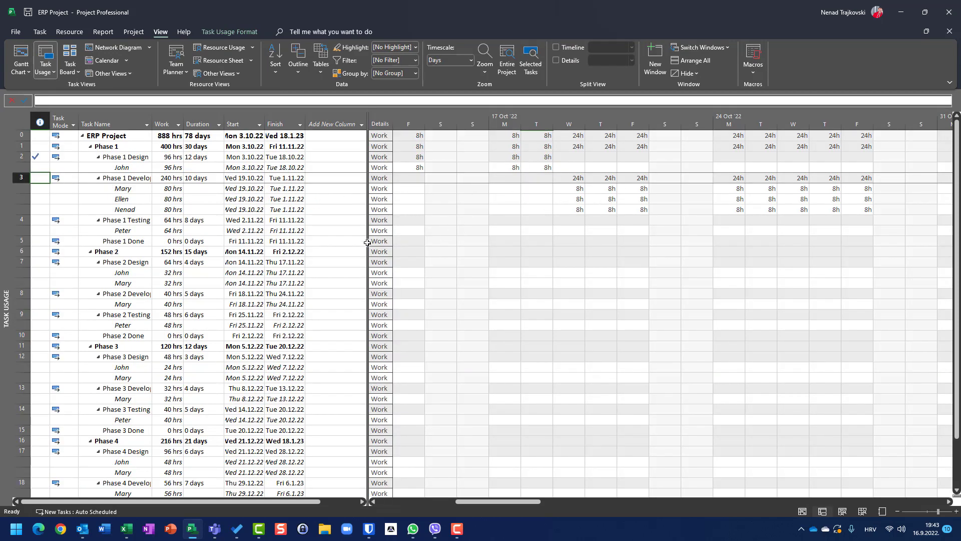
{"action": "right_click", "coordinate": [376, 191]}
{"action": "left_click", "coordinate": [405, 228]}
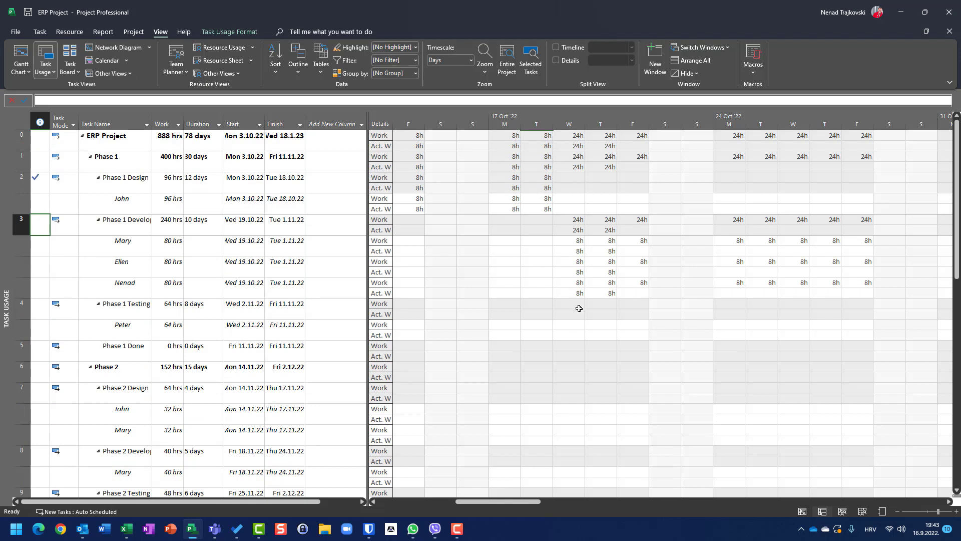
Inspect Mary's daily actual and scheduled work cells from 19 Oct through 31 Oct onward
{"action": "left_click", "coordinate": [575, 255]}
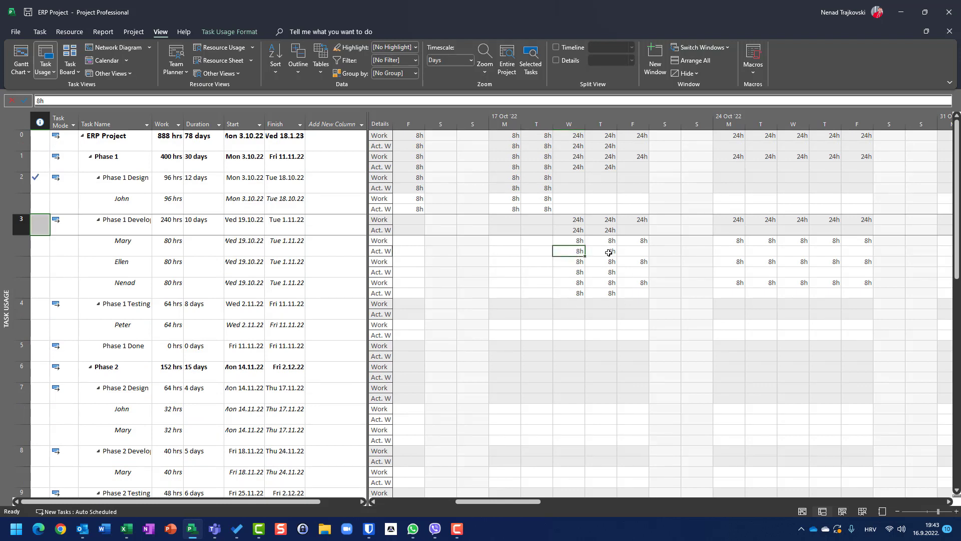
{"action": "left_click", "coordinate": [612, 251]}
{"action": "left_click", "coordinate": [632, 240]}
{"action": "left_click", "coordinate": [737, 241]}
{"action": "left_click", "coordinate": [771, 240]}
{"action": "left_click", "coordinate": [796, 240]}
{"action": "left_click", "coordinate": [822, 240]}
{"action": "left_click", "coordinate": [859, 242]}
{"action": "left_click", "coordinate": [949, 502]}
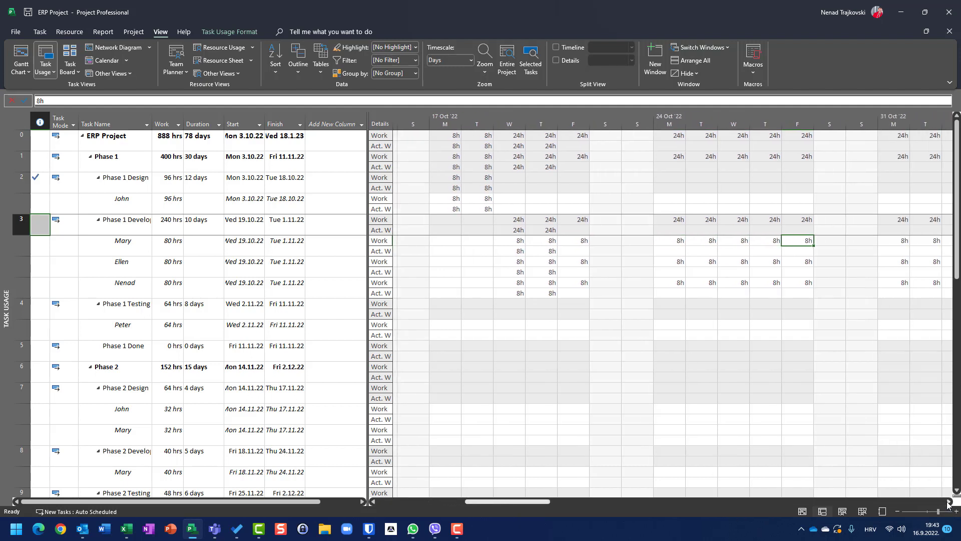
{"action": "left_click", "coordinate": [902, 241]}
{"action": "left_click", "coordinate": [930, 240]}
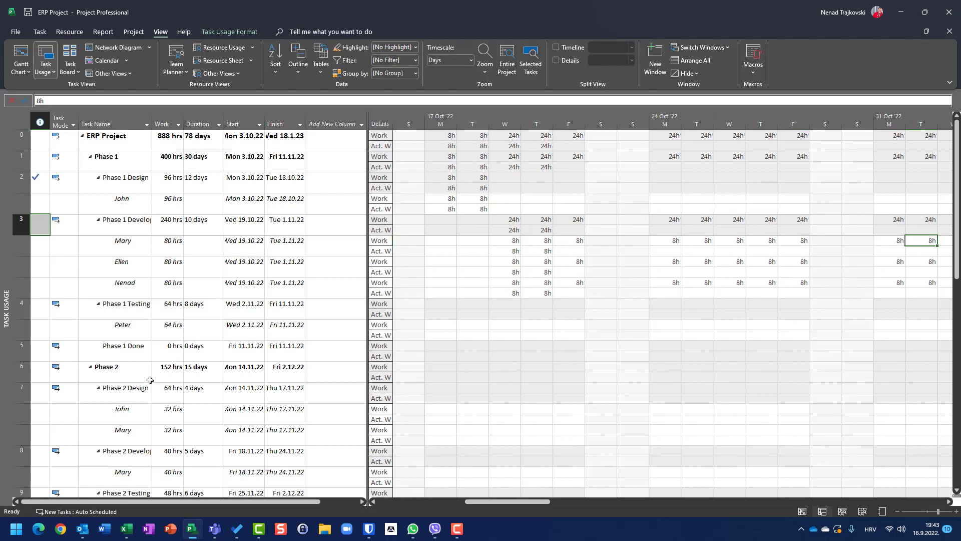